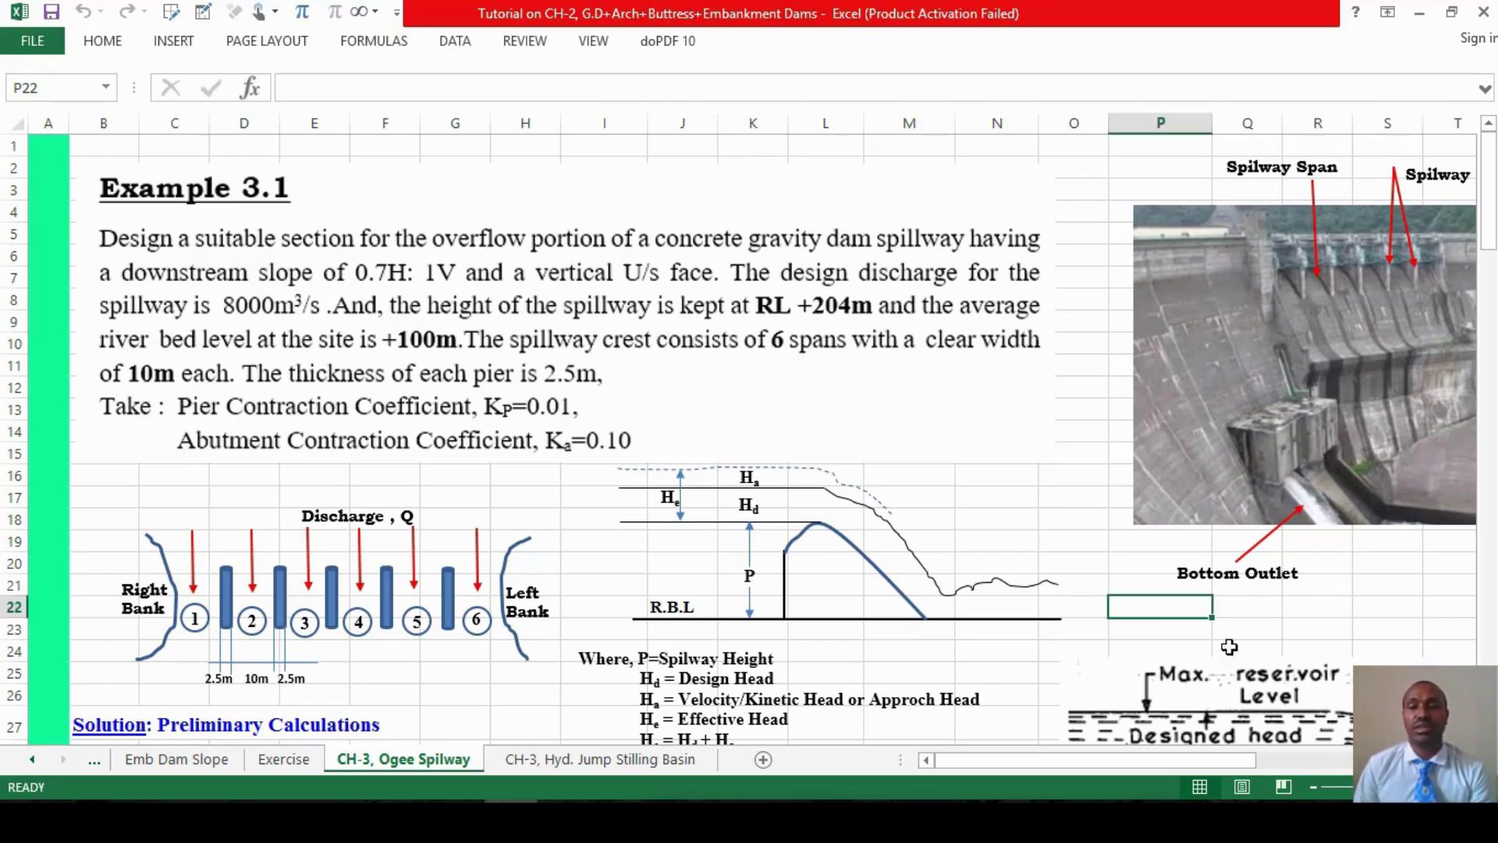
# Scroll the Ogee Spillway sheet to the Preliminary Calculations showing 5 piers and a 60 m crest.
pyautogui.moveTo(1491, 195)
pyautogui.mouseDown()
pyautogui.moveTo(1492, 214)
pyautogui.moveTo(1493, 200)
pyautogui.mouseUp()
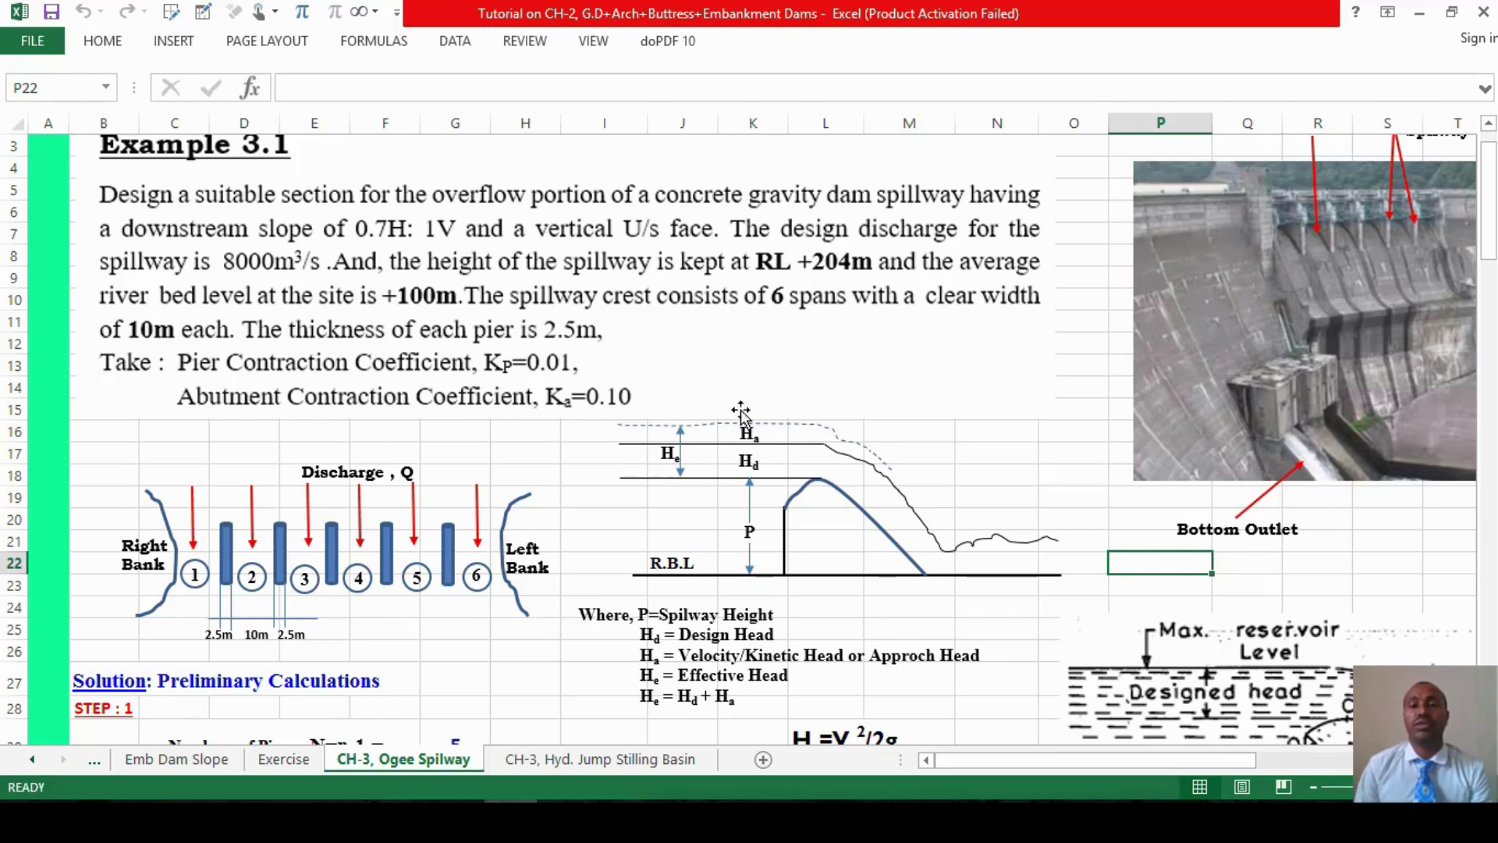
pyautogui.moveTo(1002, 761); pyautogui.dragTo(1103, 760)
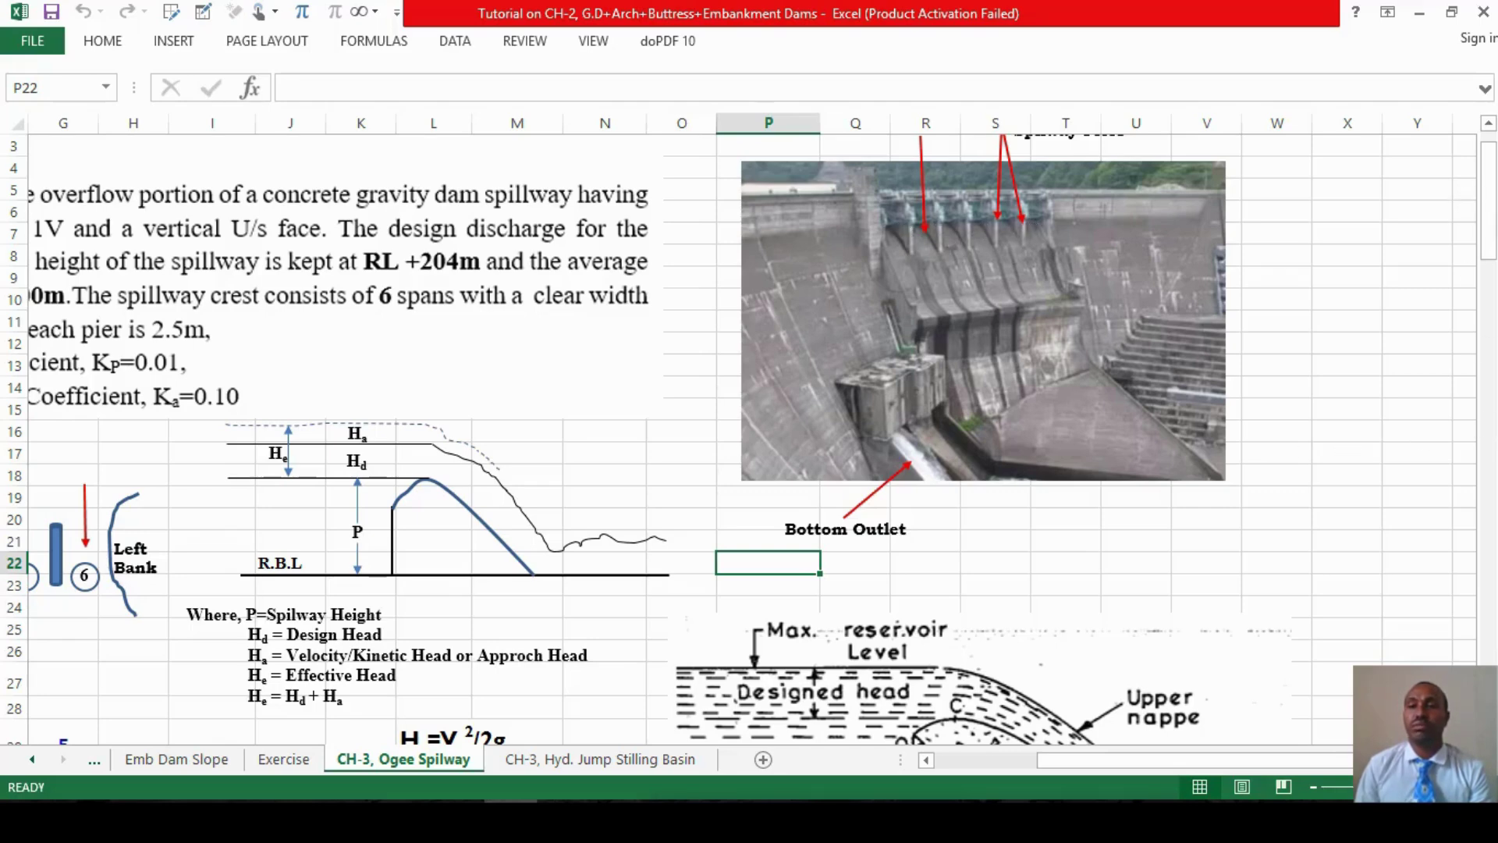
pyautogui.scroll(1, 1490, 191)
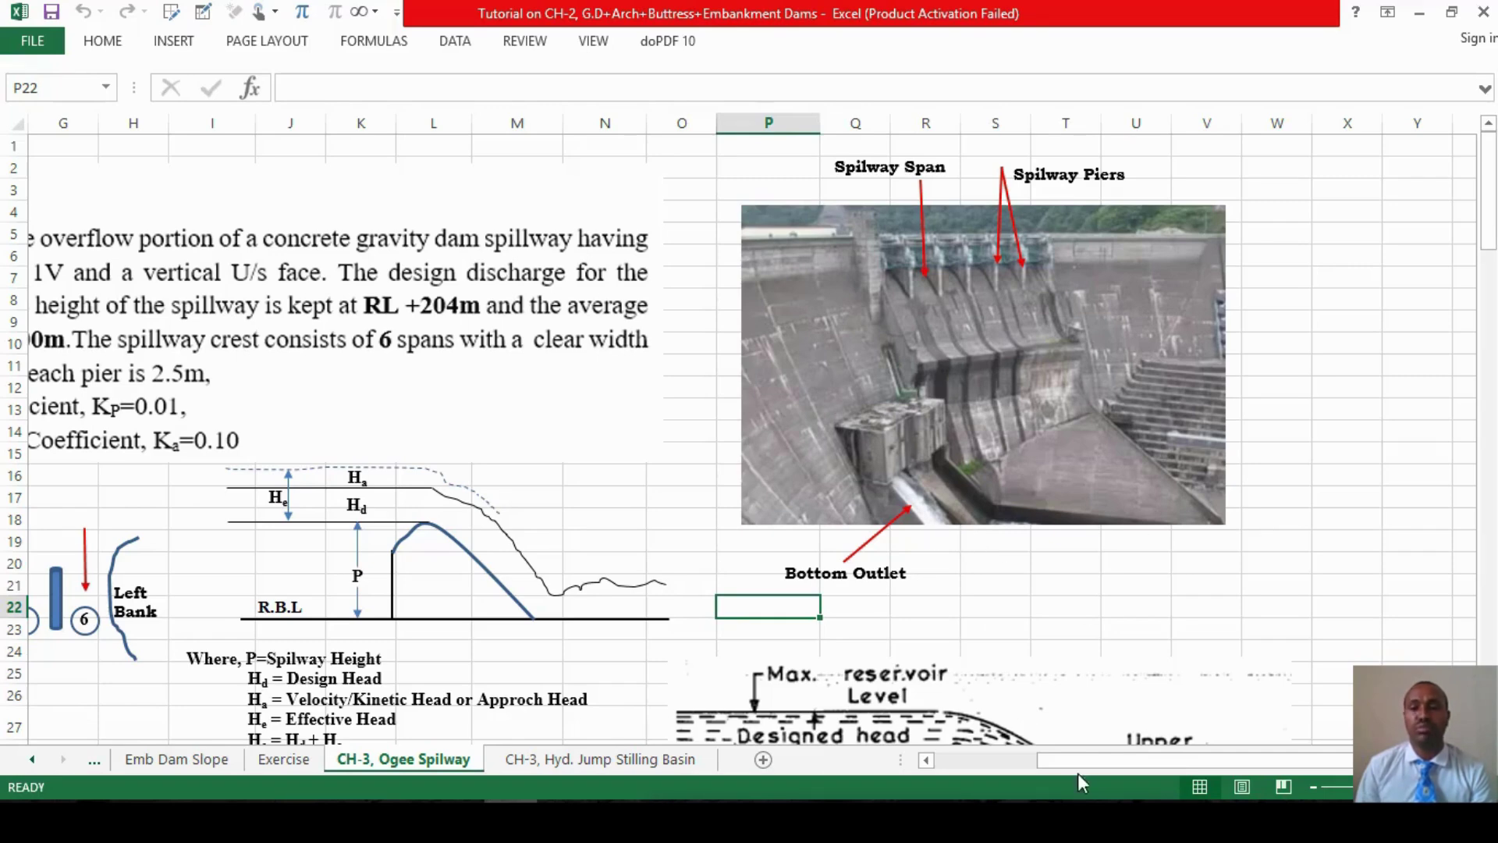
pyautogui.moveTo(1085, 764); pyautogui.dragTo(970, 770)
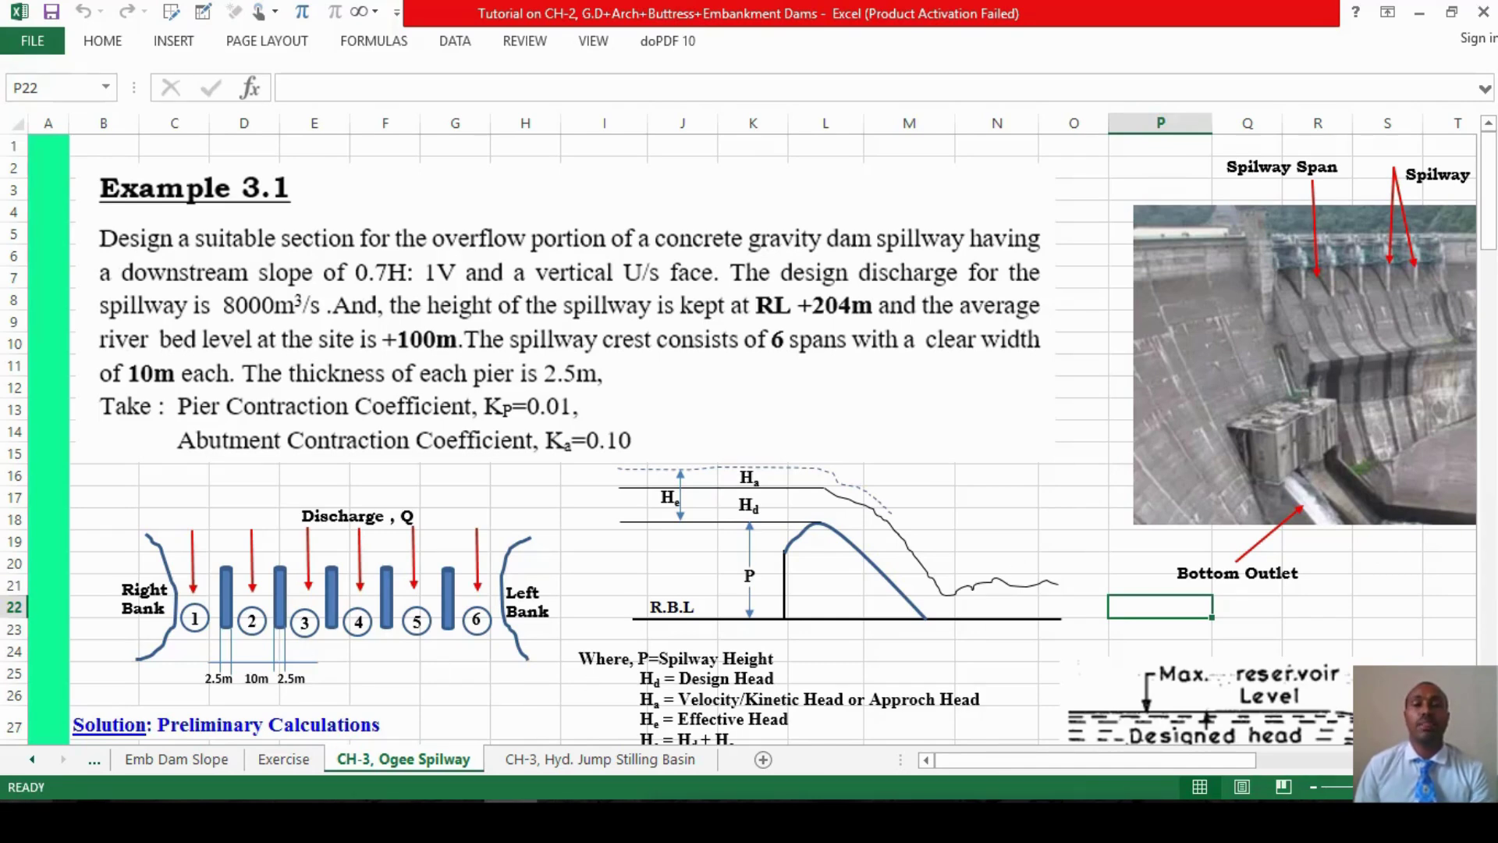
pyautogui.moveTo(1488, 227); pyautogui.dragTo(1490, 297)
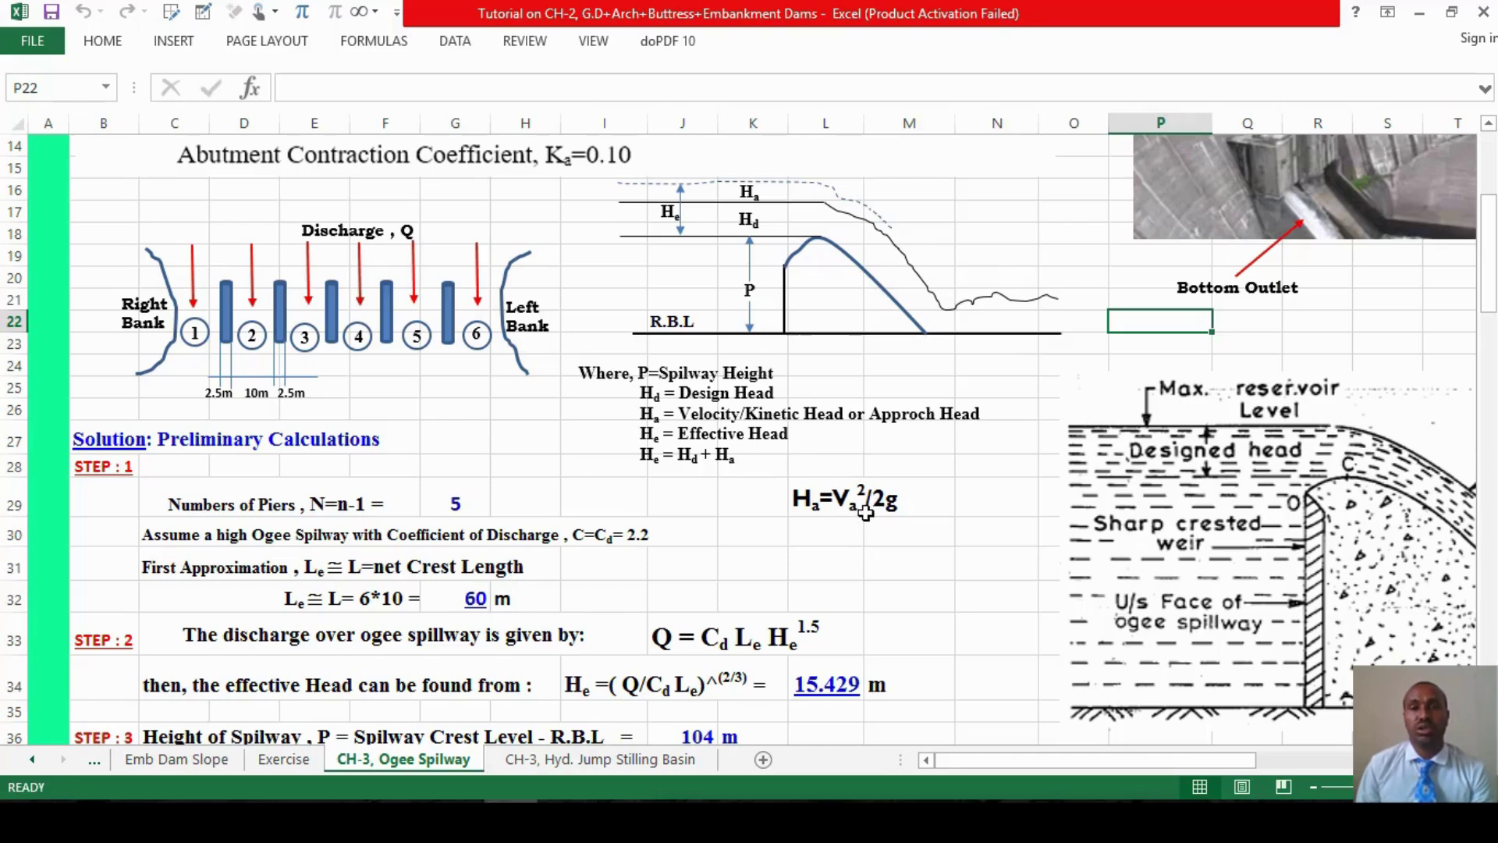
pyautogui.moveTo(1489, 253); pyautogui.dragTo(1488, 270)
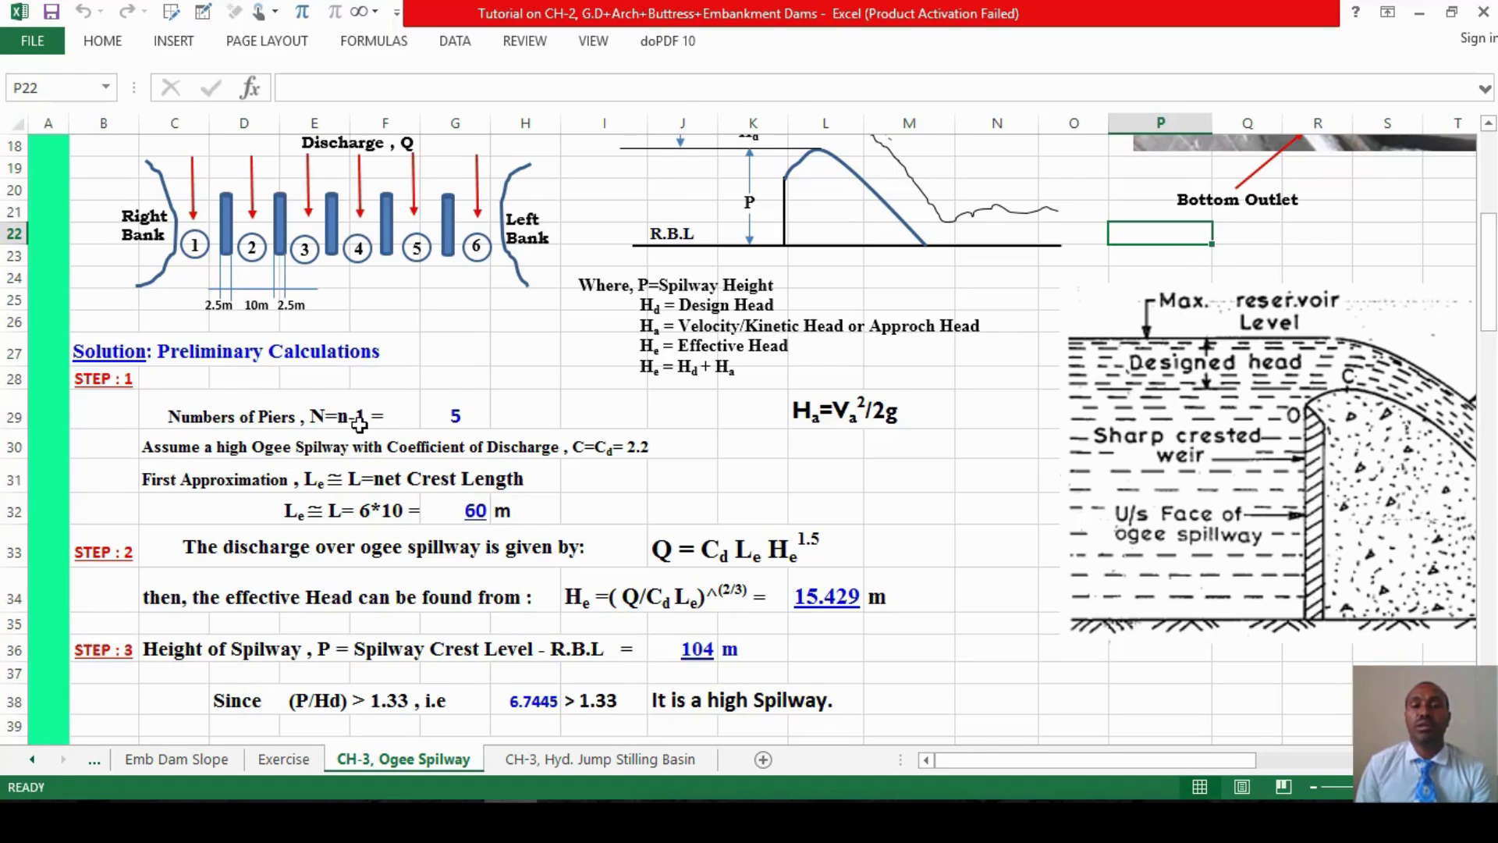
# Reveal the Step 1 formulas =6-1 for 5 piers (G29) and =6*10 for the 60 m crest (G32).
pyautogui.doubleClick(458, 416)
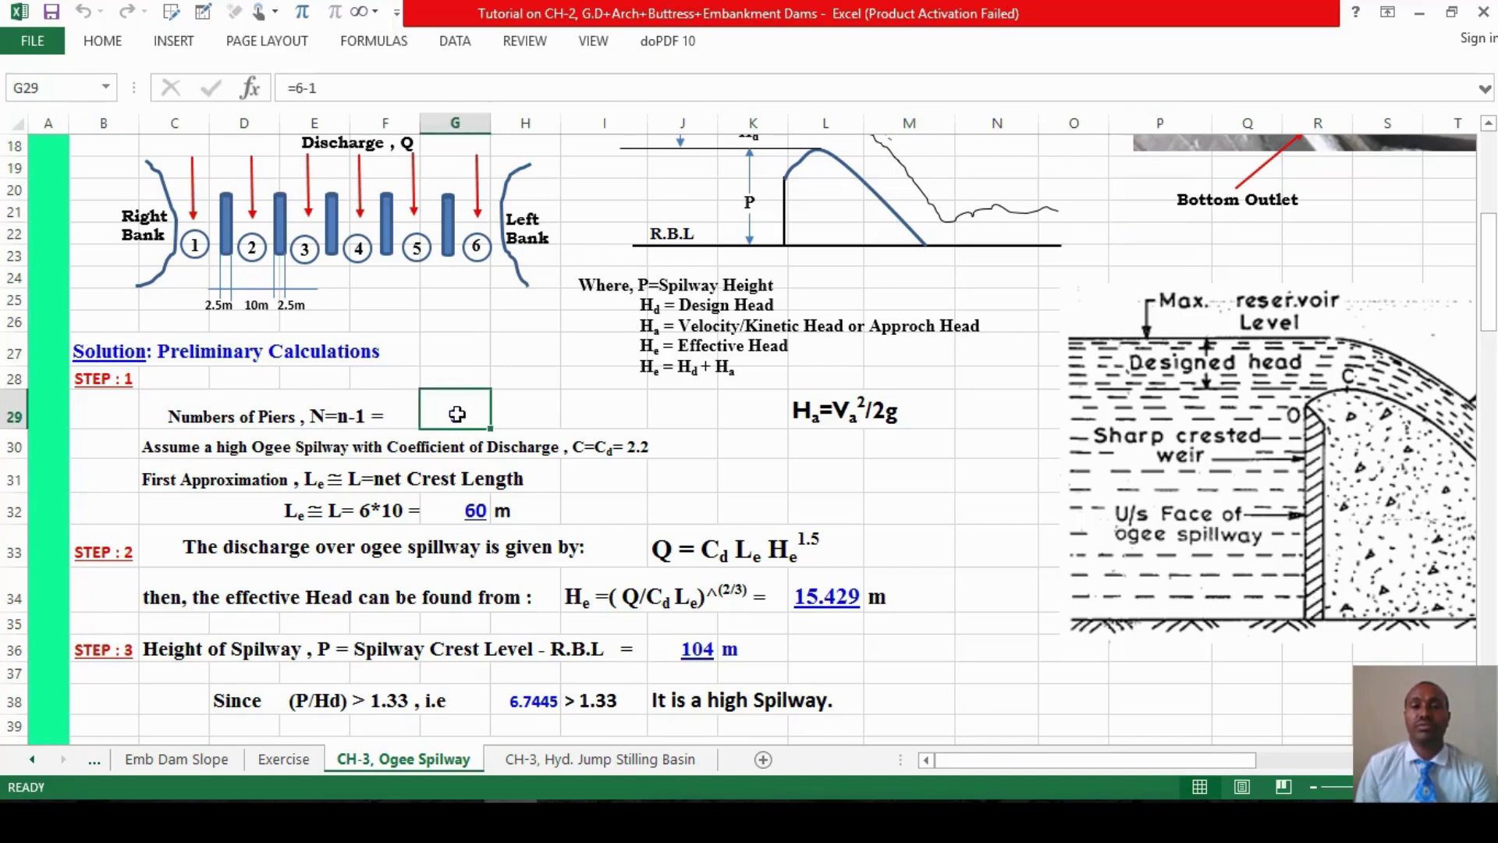
pyautogui.press('Return')
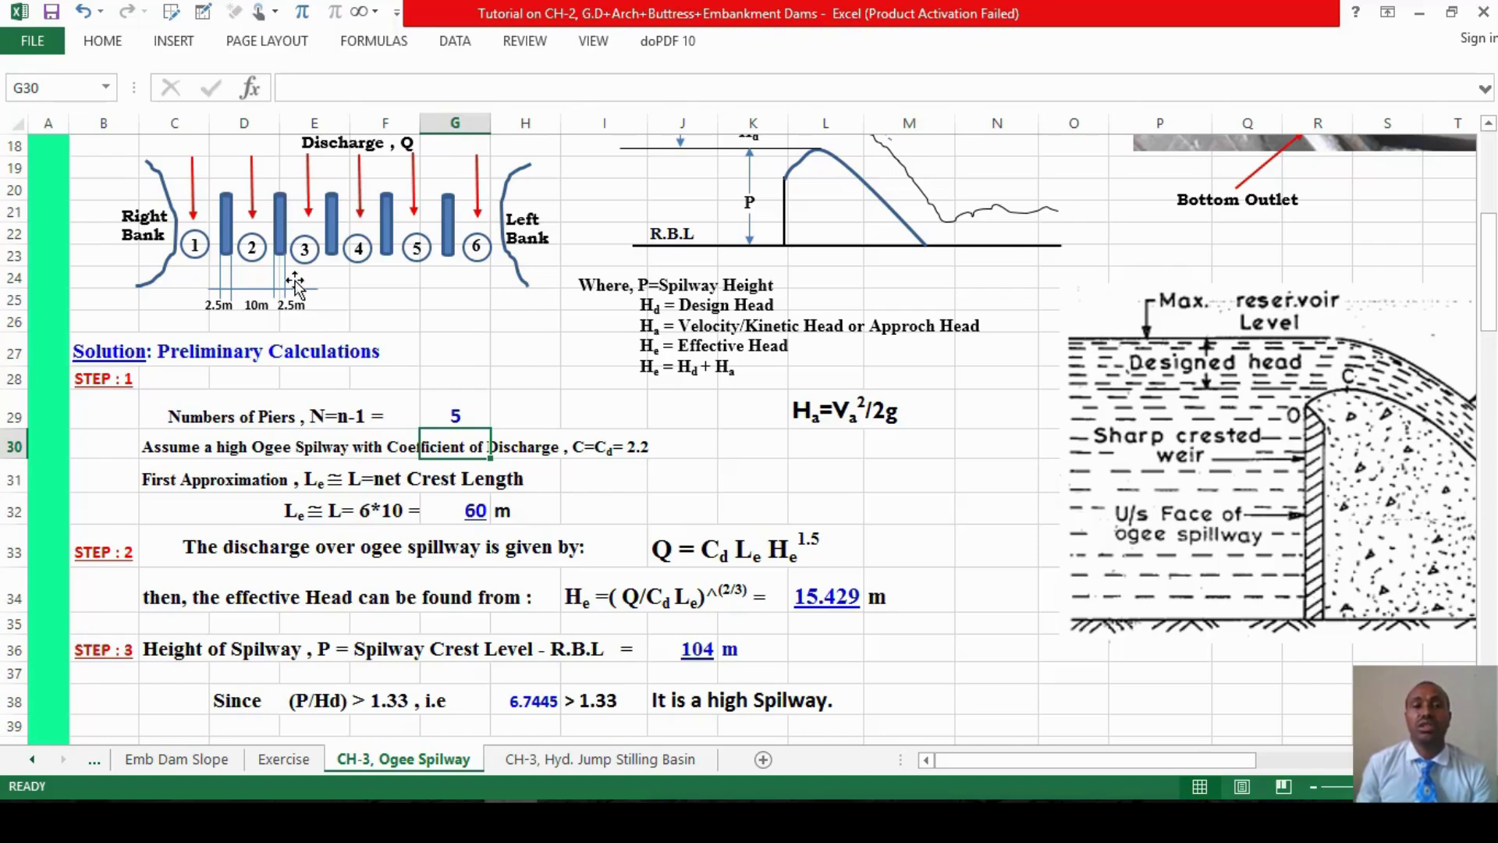
pyautogui.doubleClick(468, 508)
pyautogui.press('Return')
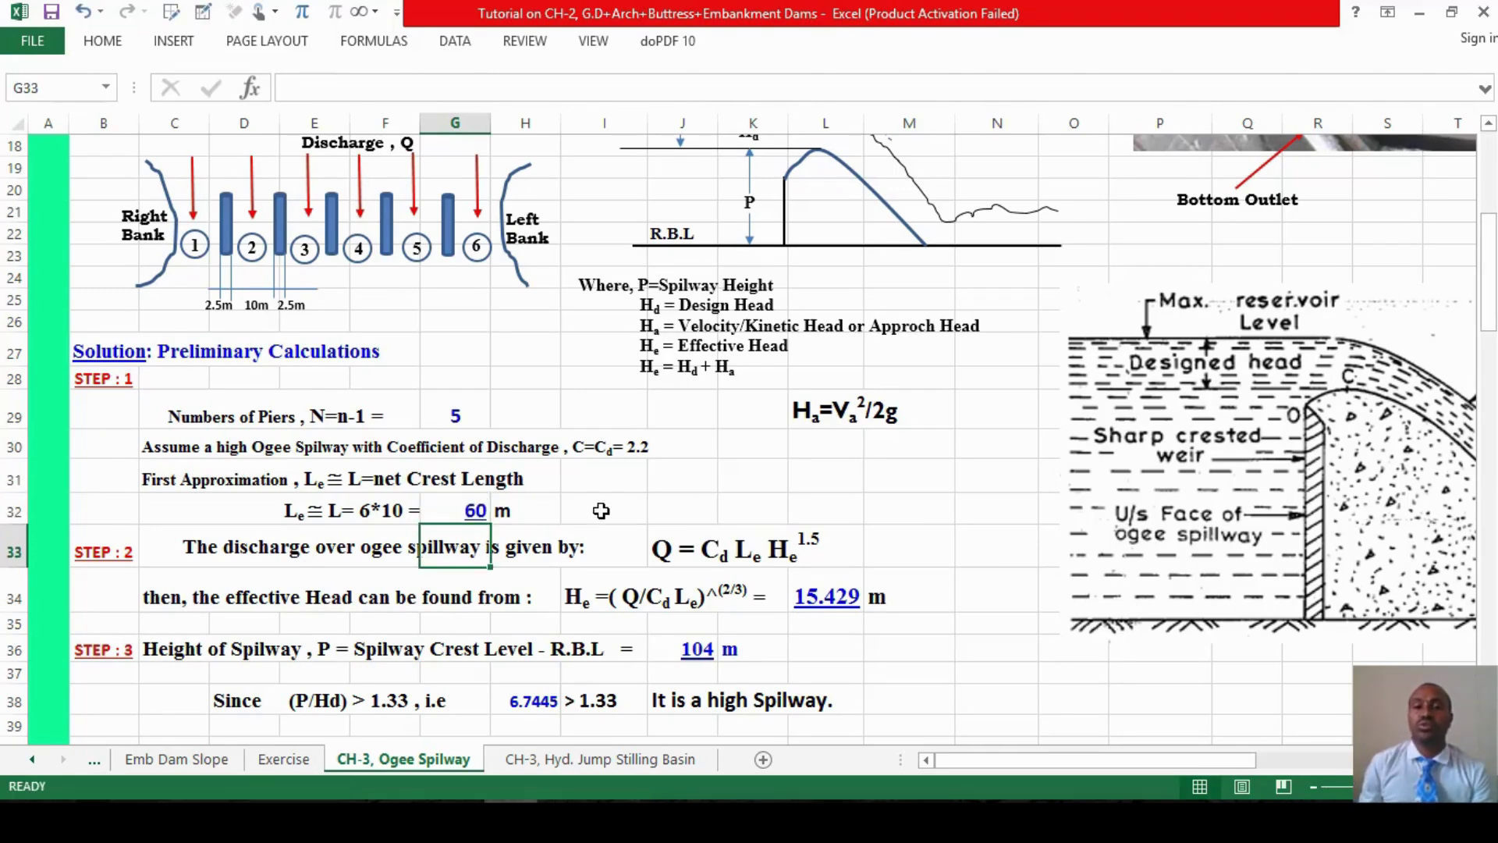
pyautogui.scroll(-2, 599, 509)
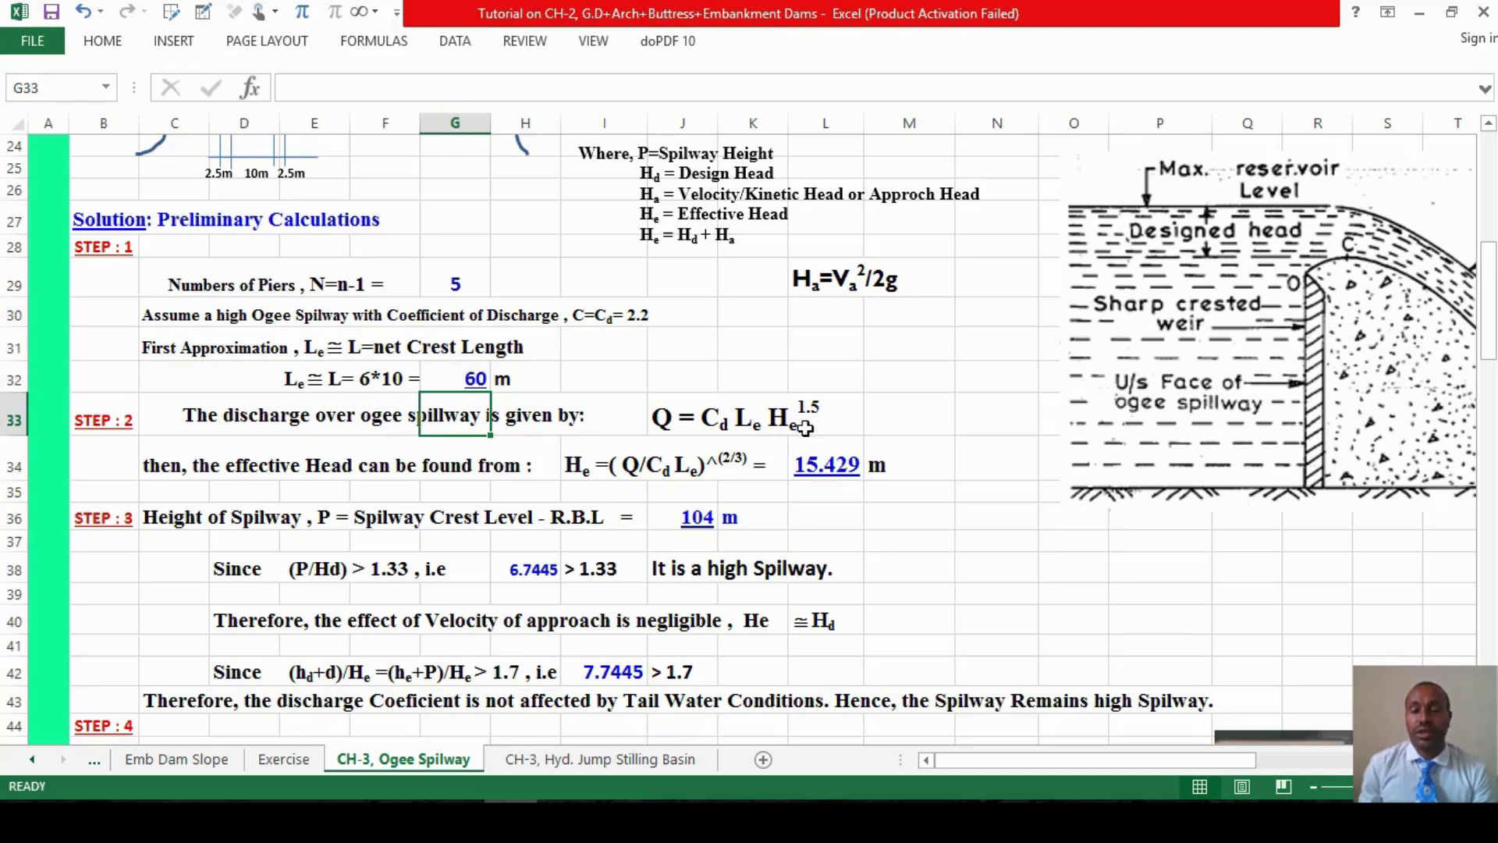
pyautogui.moveTo(1032, 762); pyautogui.dragTo(1083, 761)
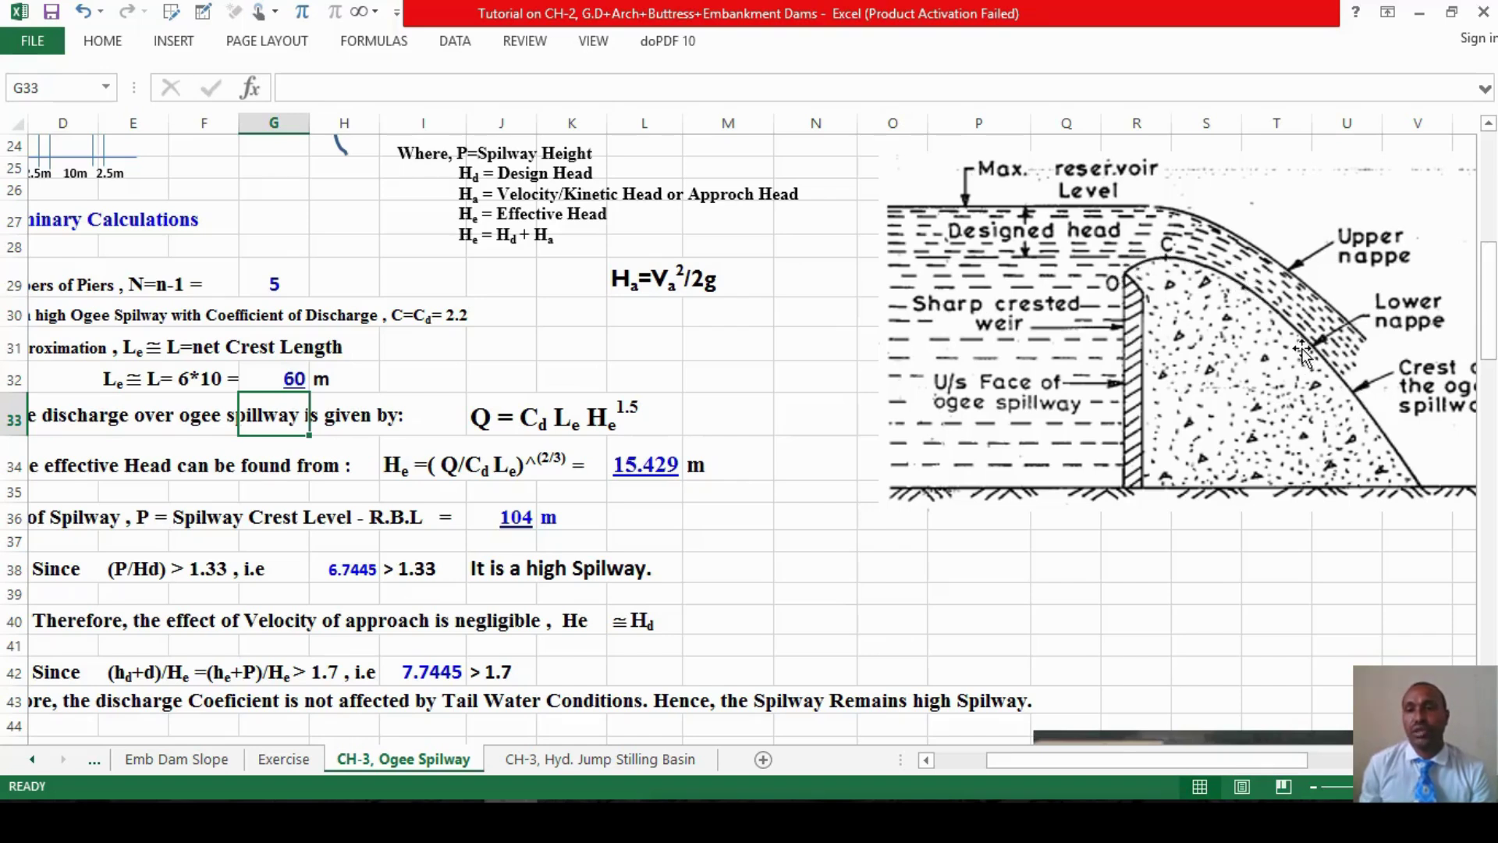
pyautogui.moveTo(1158, 766); pyautogui.dragTo(1174, 767)
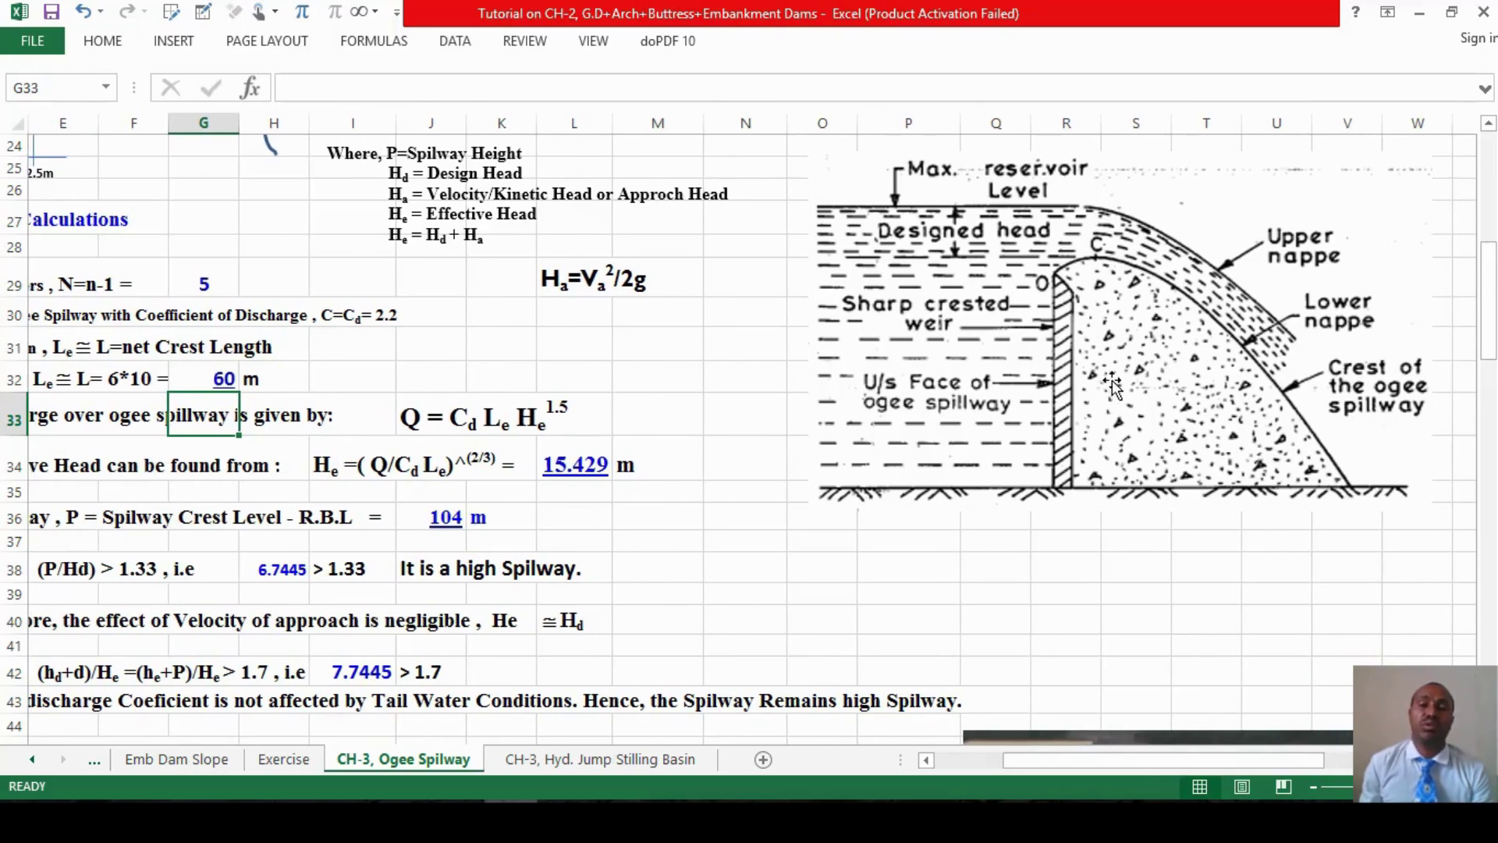
pyautogui.moveTo(1136, 765); pyautogui.dragTo(1046, 761)
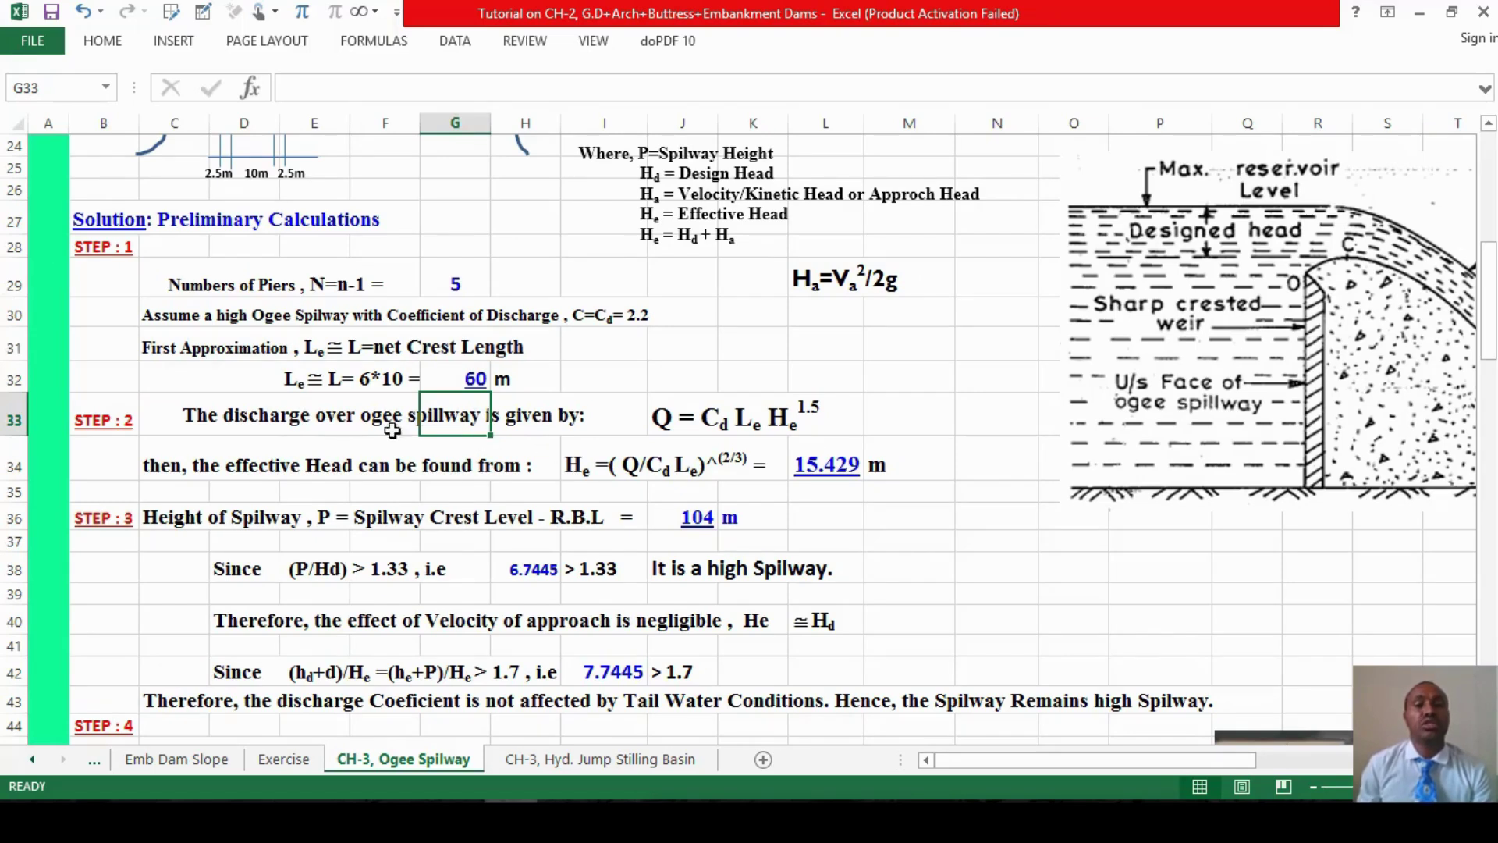
# Reveal the effective-head formula =(8000/(2.2*60))^(2/3) in L34, giving 15.429 m.
pyautogui.click(677, 422)
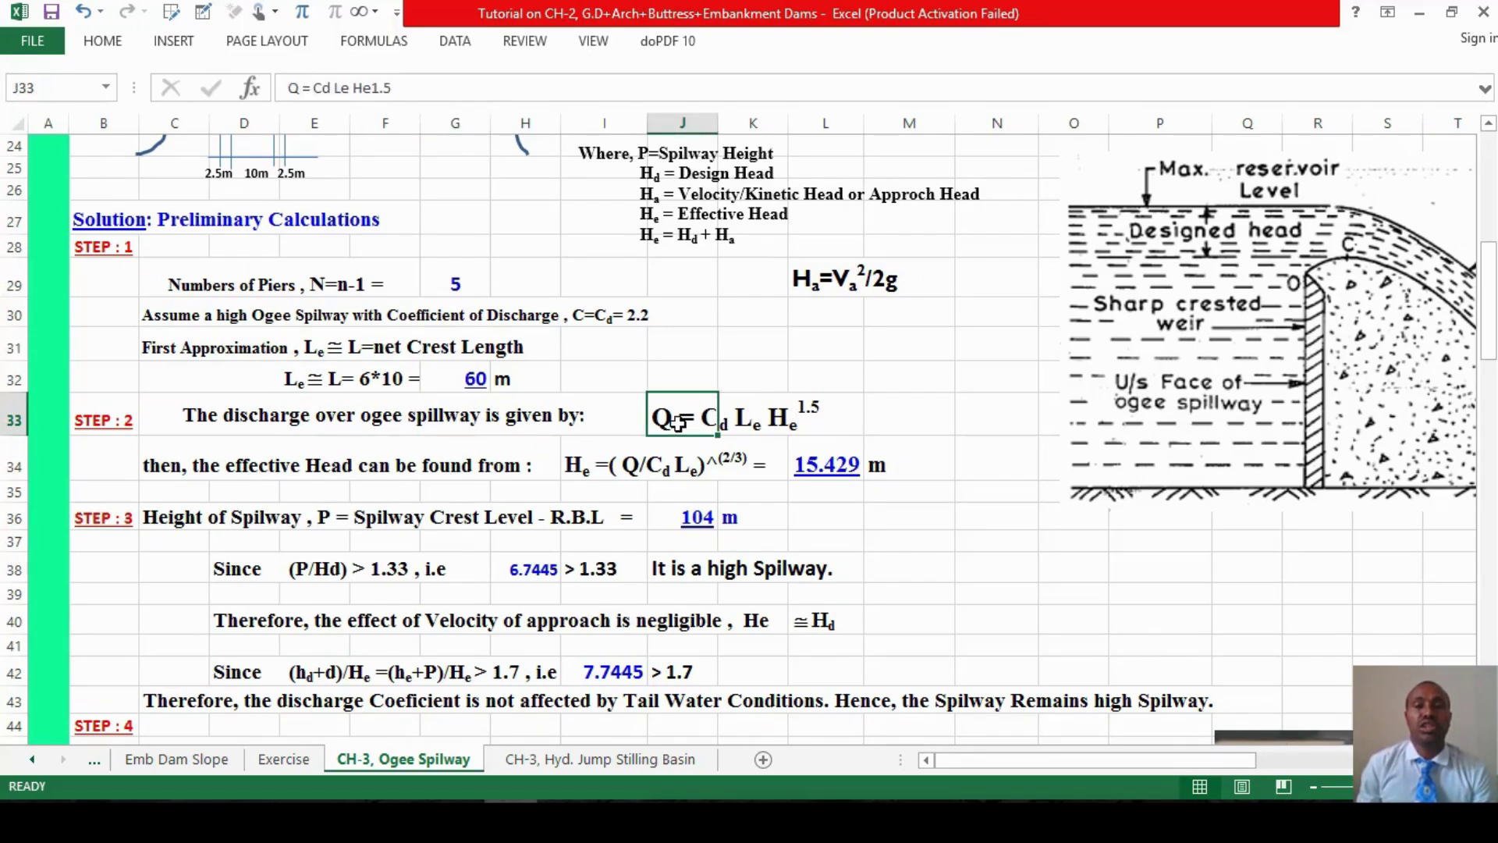
pyautogui.click(590, 468)
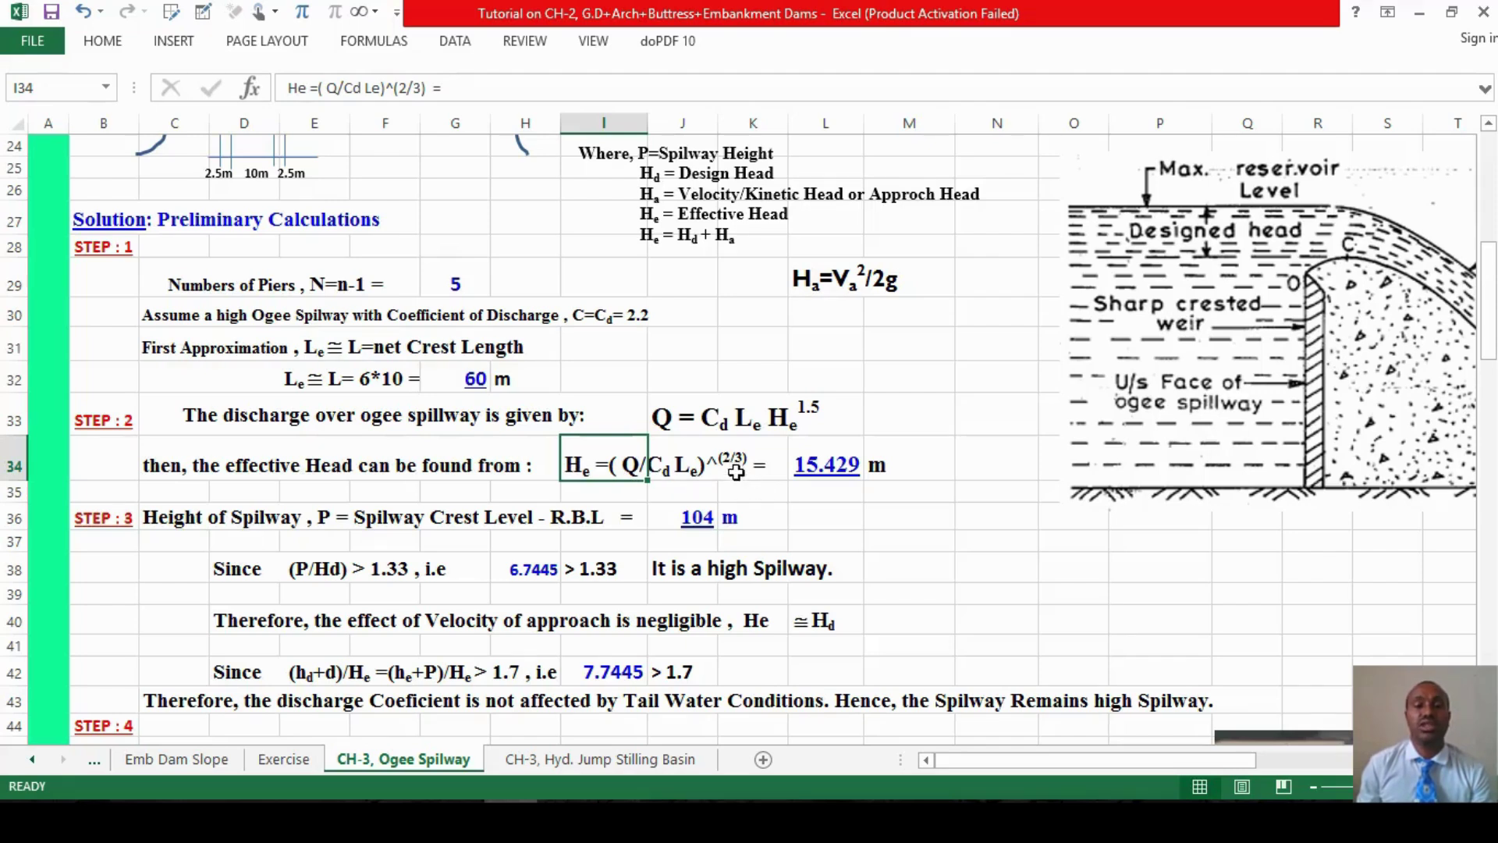
pyautogui.doubleClick(807, 485)
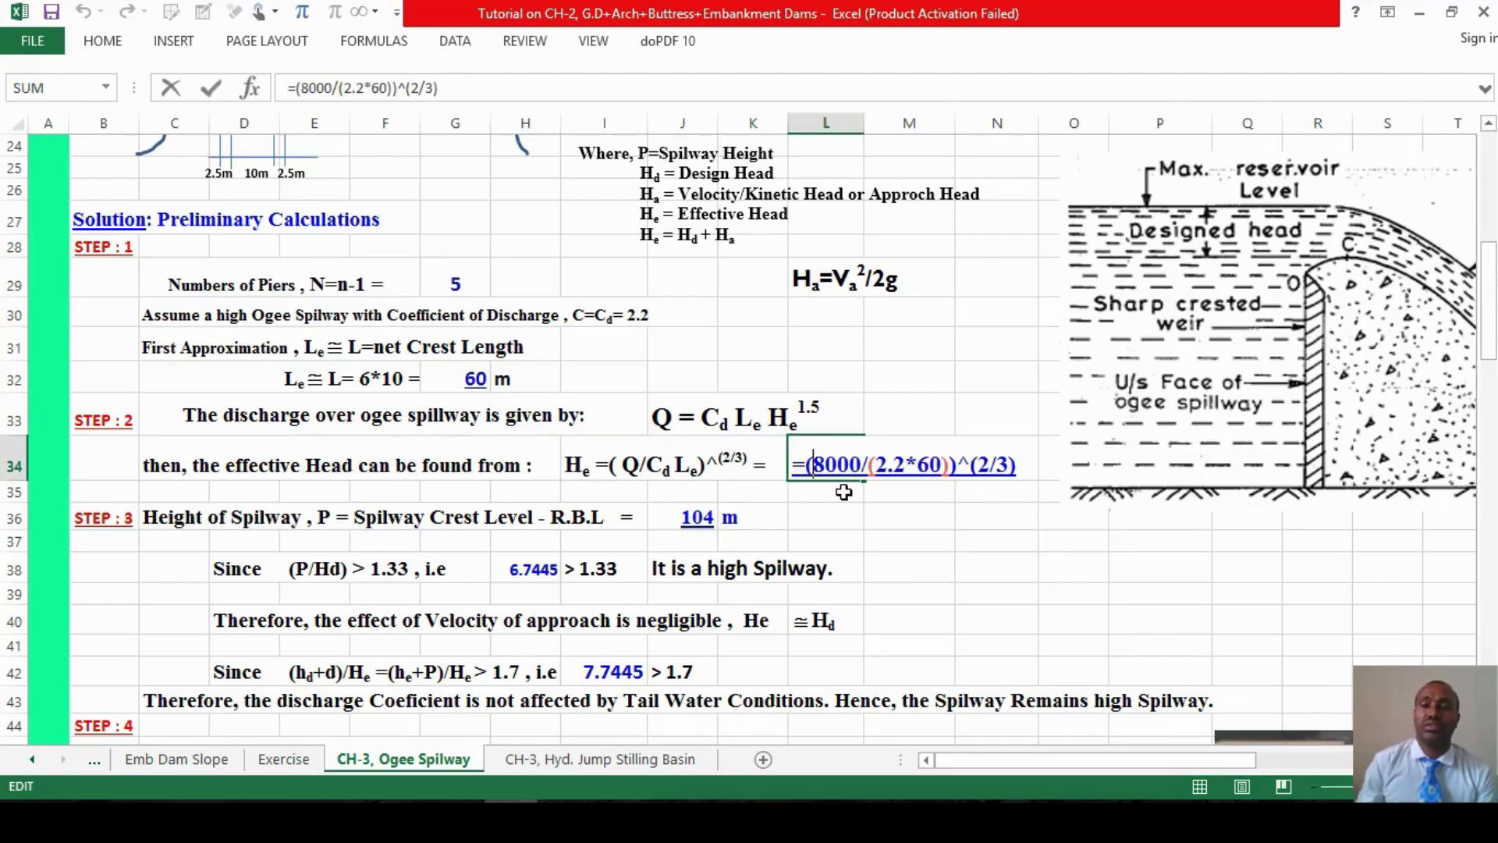
pyautogui.press('Return')
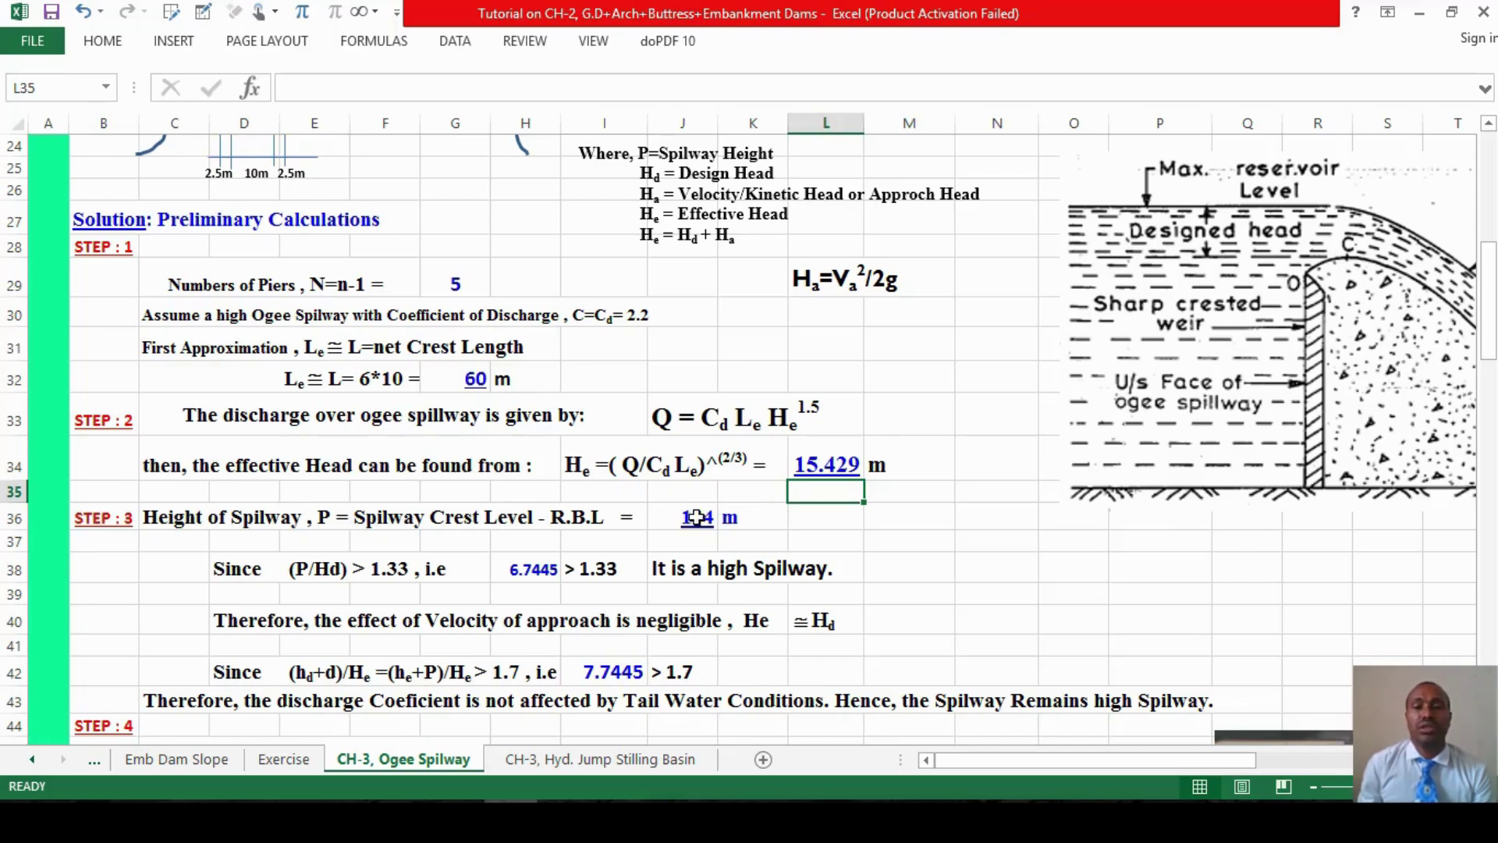
# Reveal the spillway-height formula =204-100 in J36, giving 104 m.
pyautogui.doubleClick(697, 517)
pyautogui.press('Return')
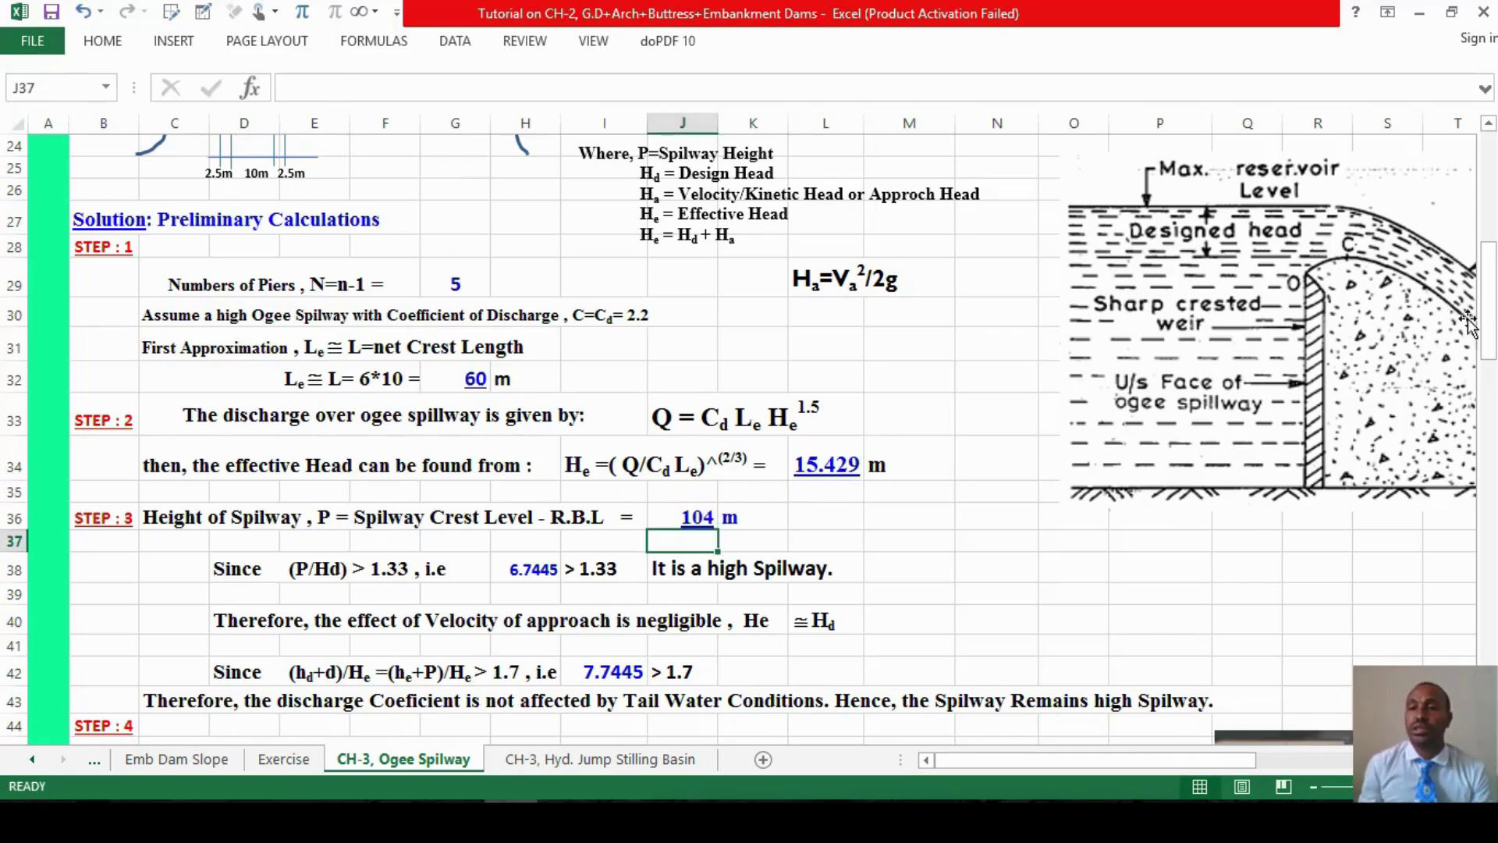
pyautogui.moveTo(1490, 346); pyautogui.dragTo(1491, 372)
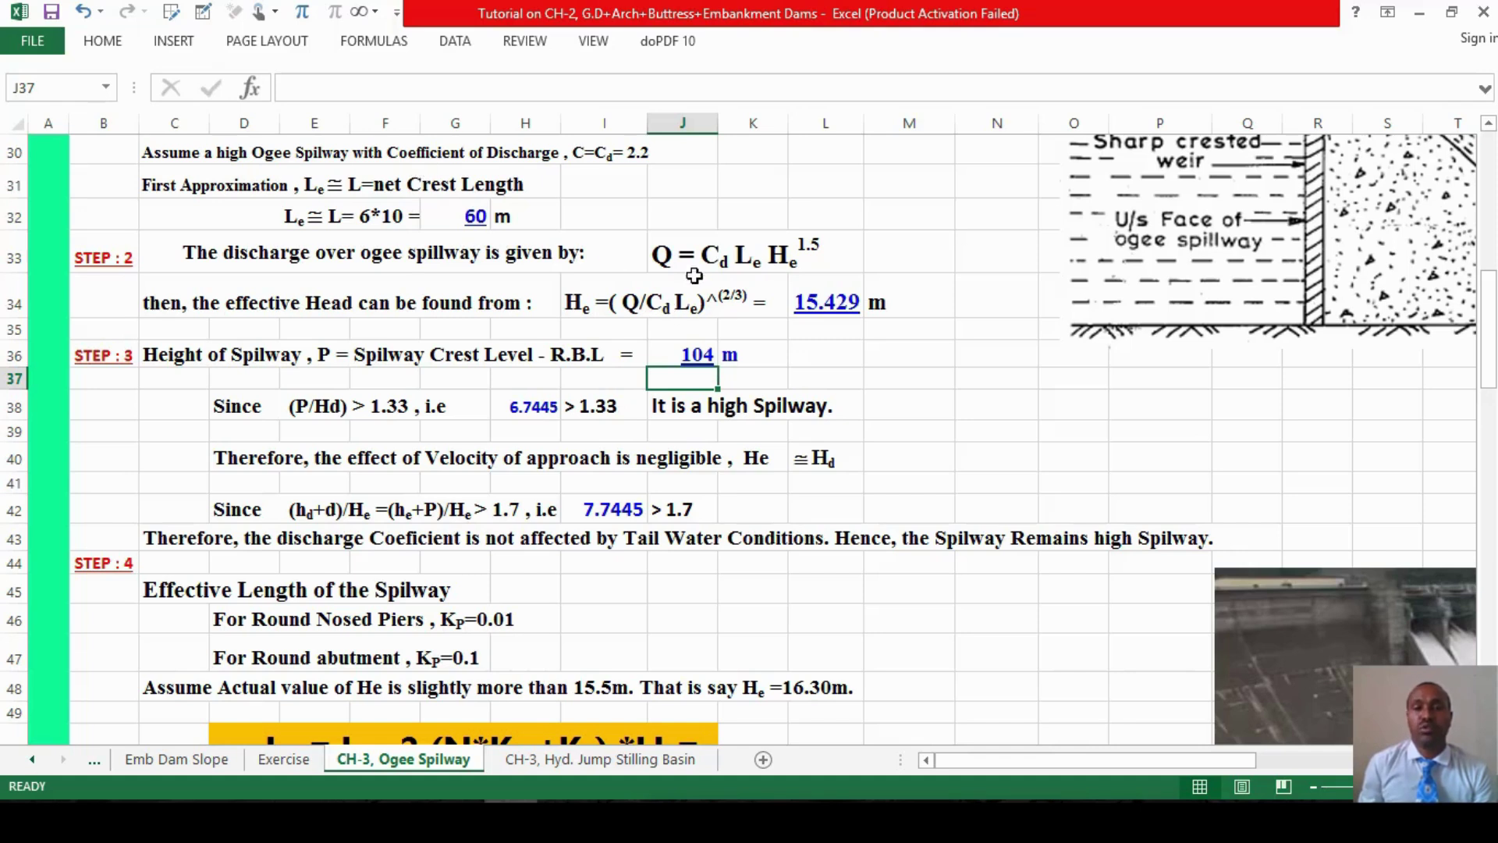
# Reveal the P/Hd formula =104/15.42 in H38, giving 6.7445.
pyautogui.click(528, 408)
pyautogui.doubleClick(528, 409)
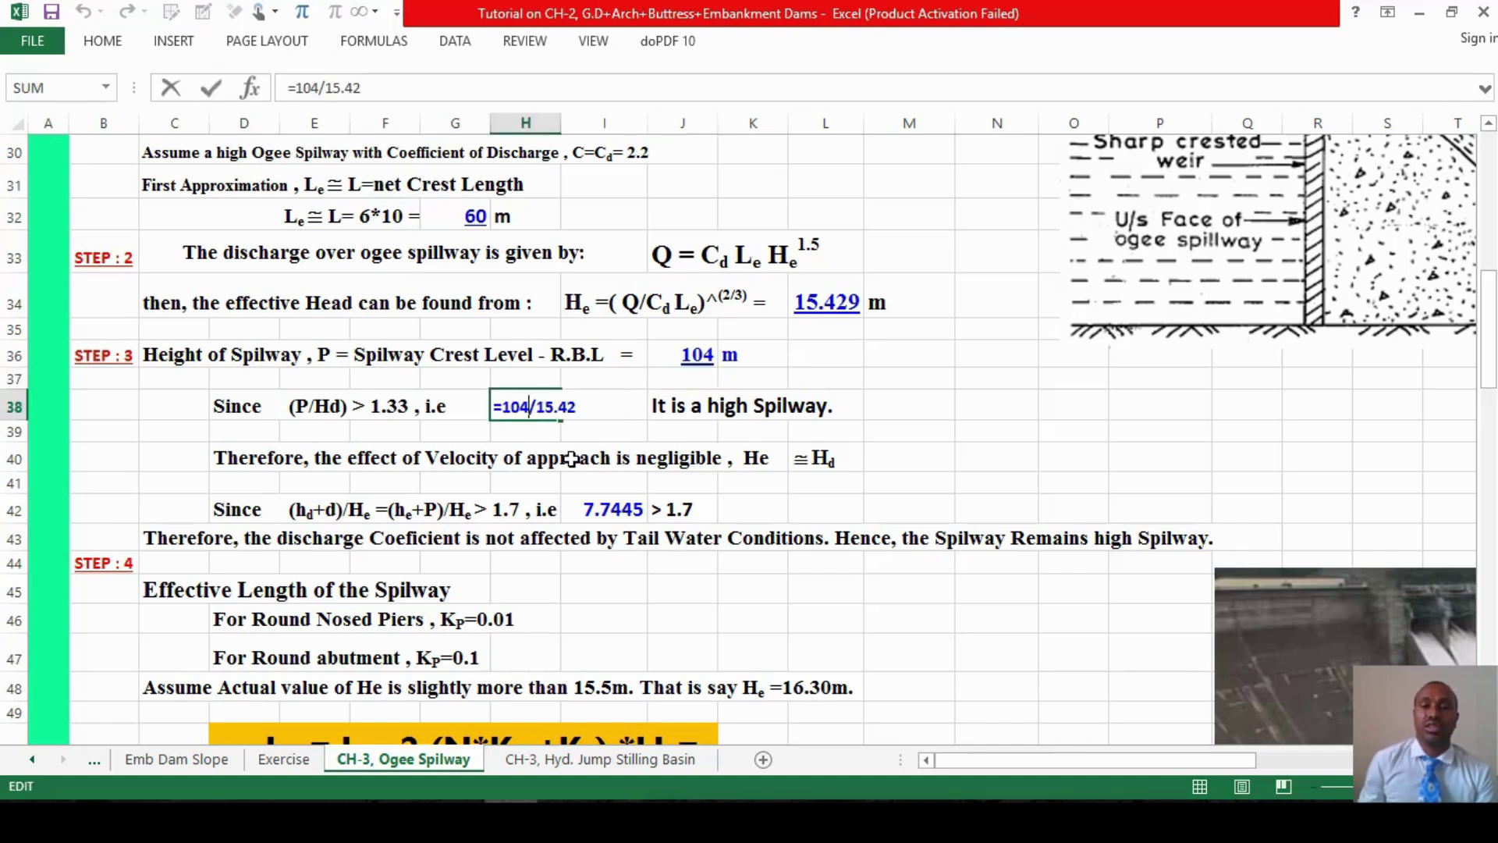
pyautogui.press('Return')
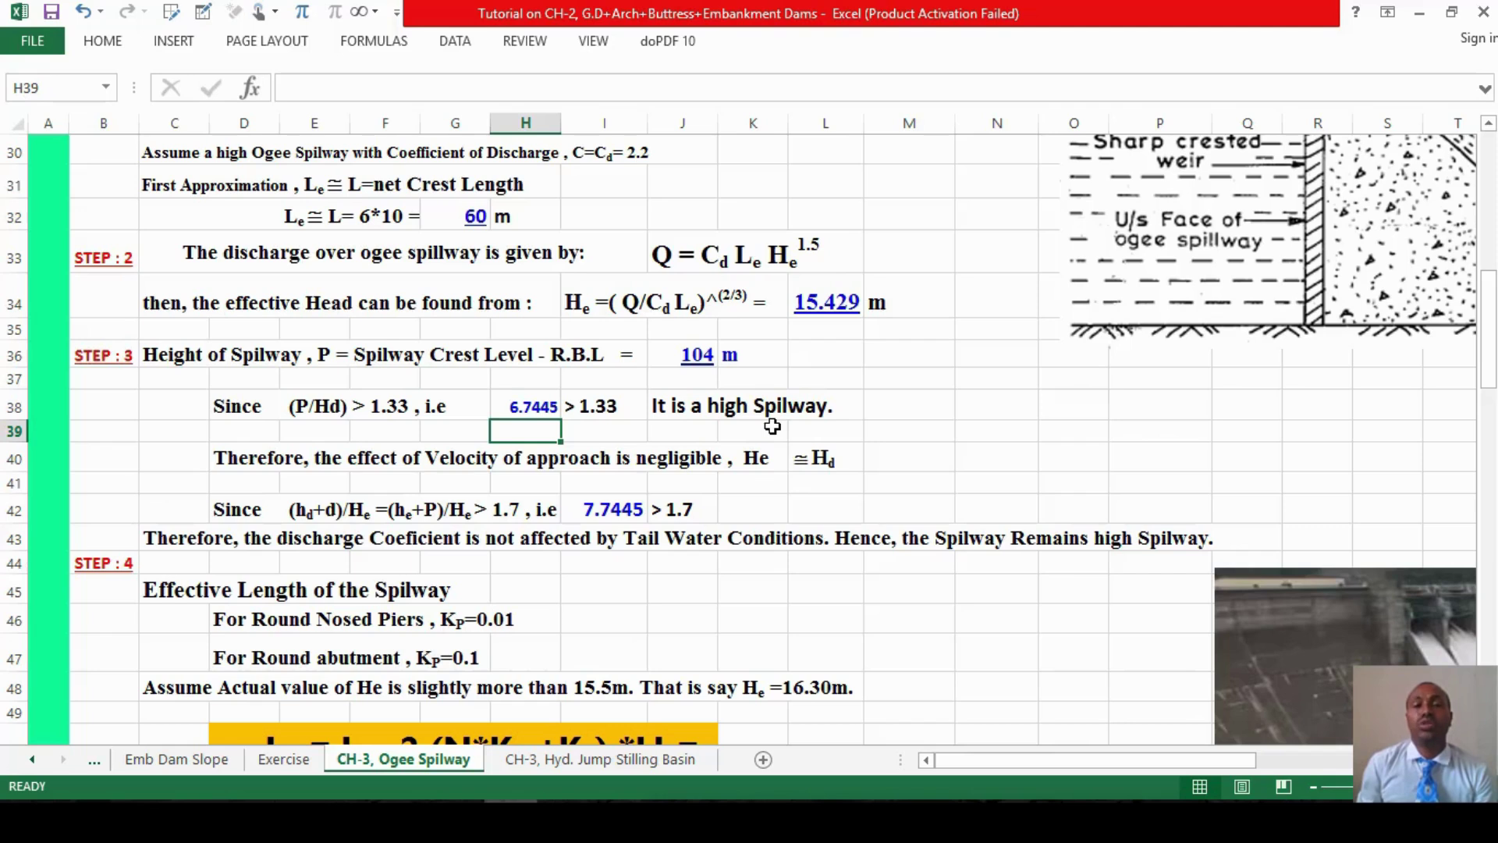
# Reveal the (Hd+P)/Hd formula =(15.42+104)/15.42 in I42, giving 7.7445.
pyautogui.click(814, 462)
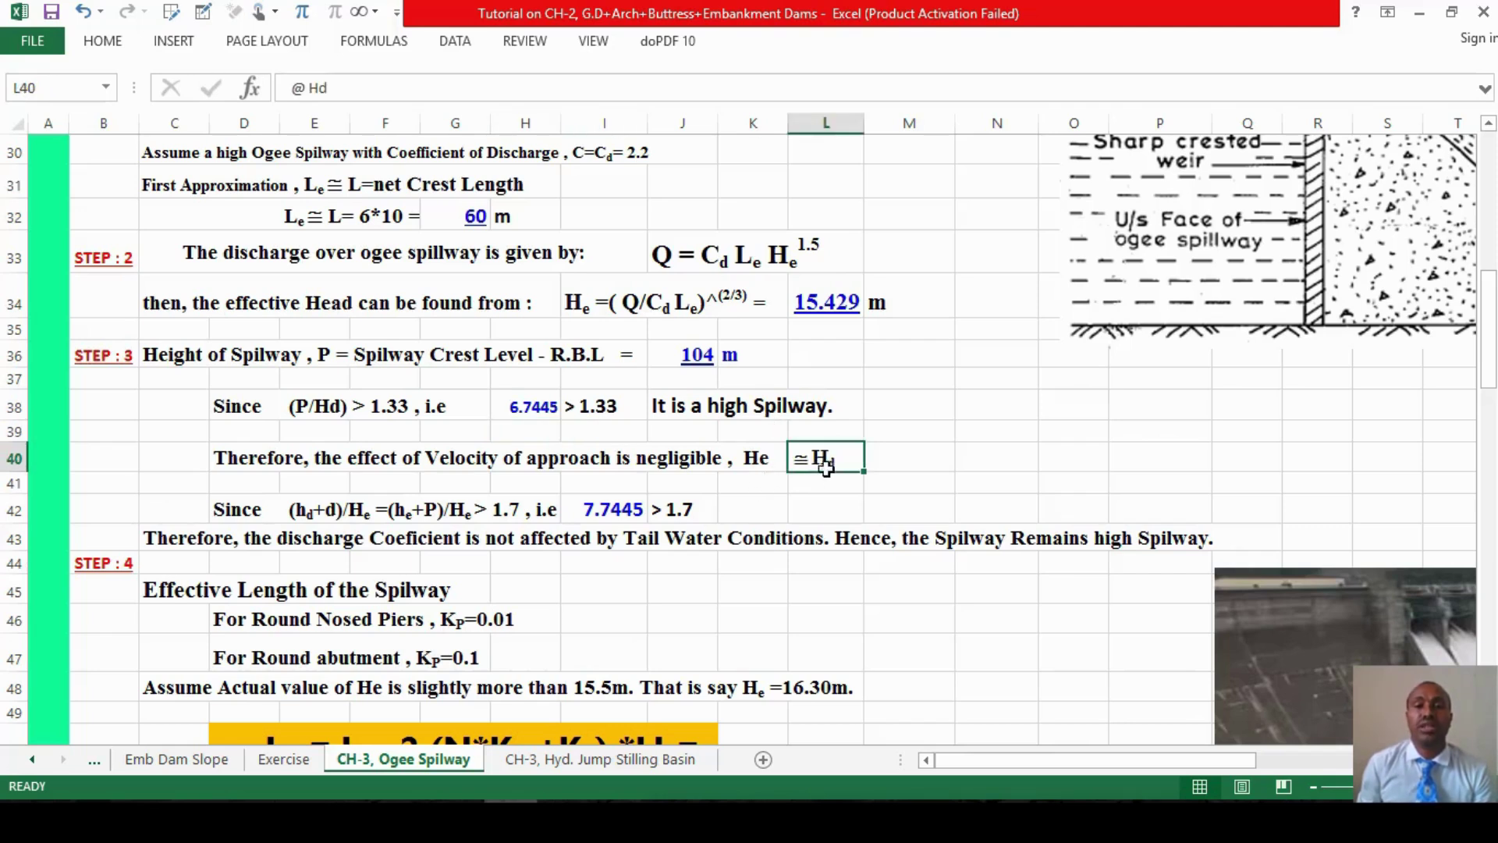
pyautogui.click(757, 459)
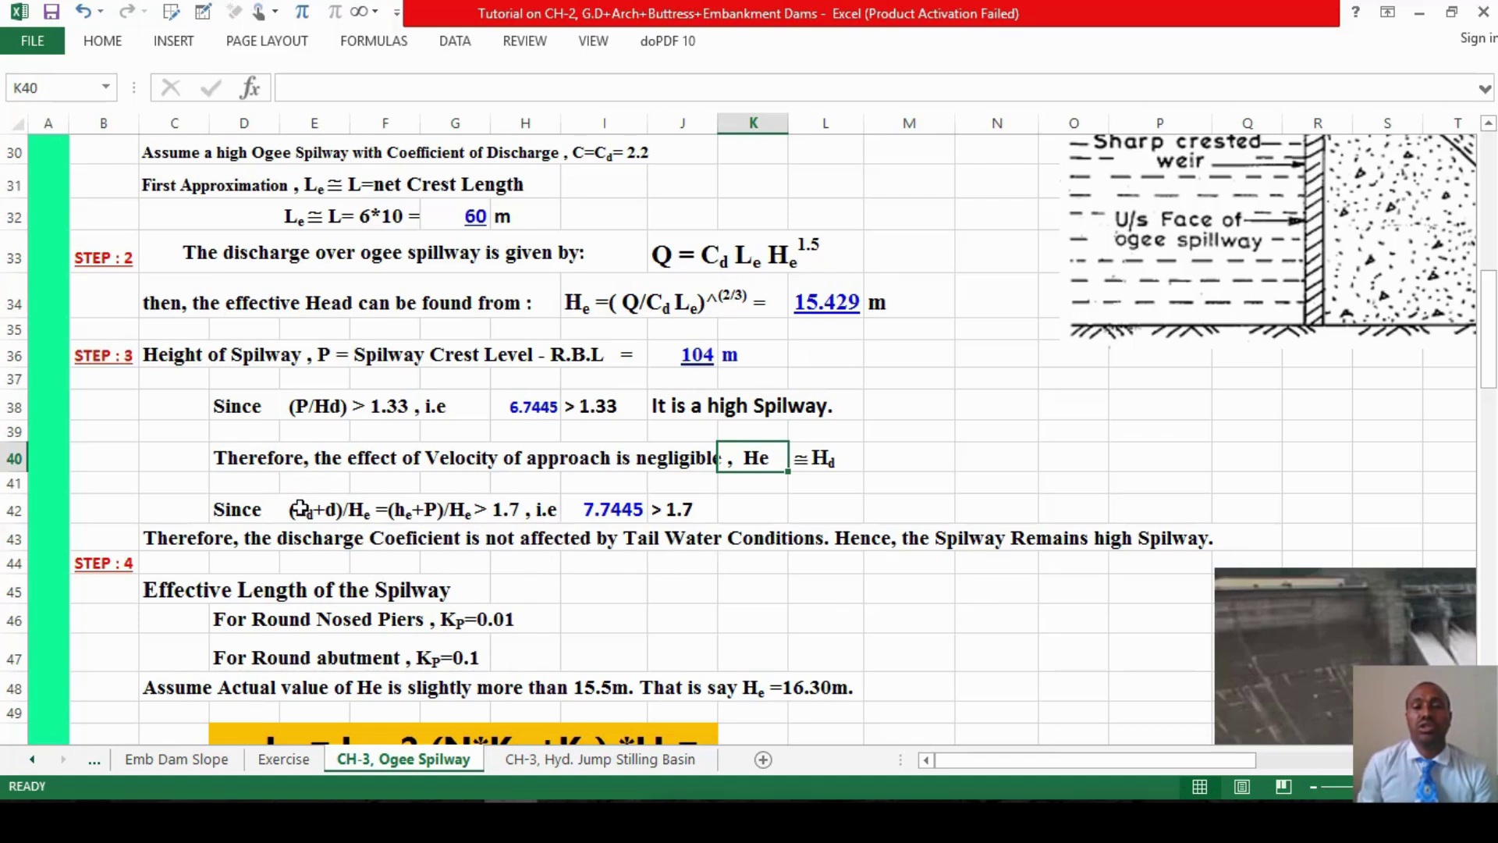
pyautogui.doubleClick(601, 510)
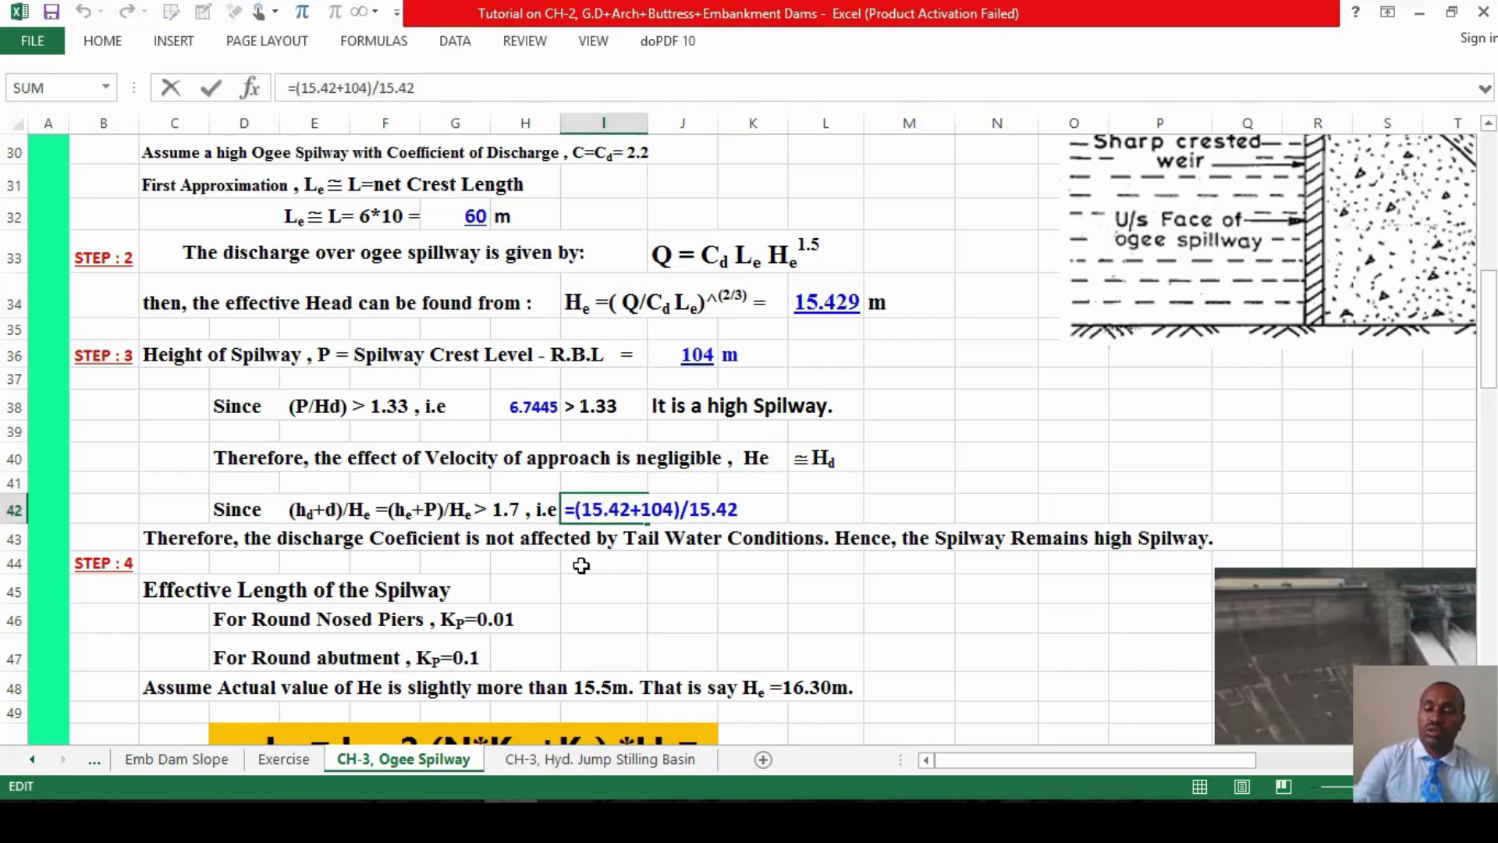
pyautogui.press('Return')
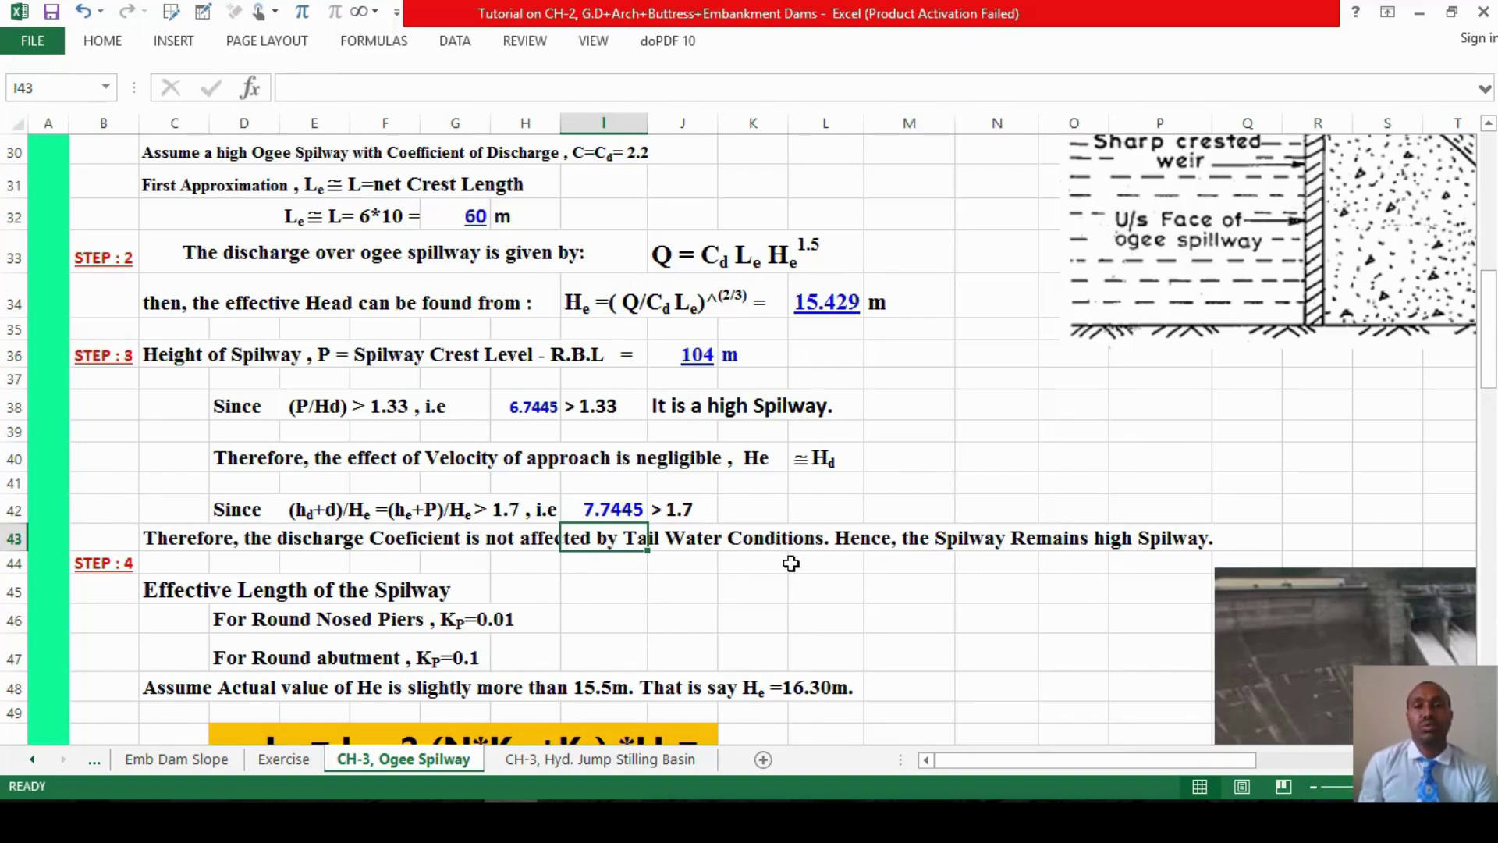
# Scroll down to Step 4's effective spillway length, then back across to column A.
pyautogui.moveTo(1490, 348); pyautogui.dragTo(1490, 386)
pyautogui.moveTo(1047, 756); pyautogui.dragTo(1117, 766)
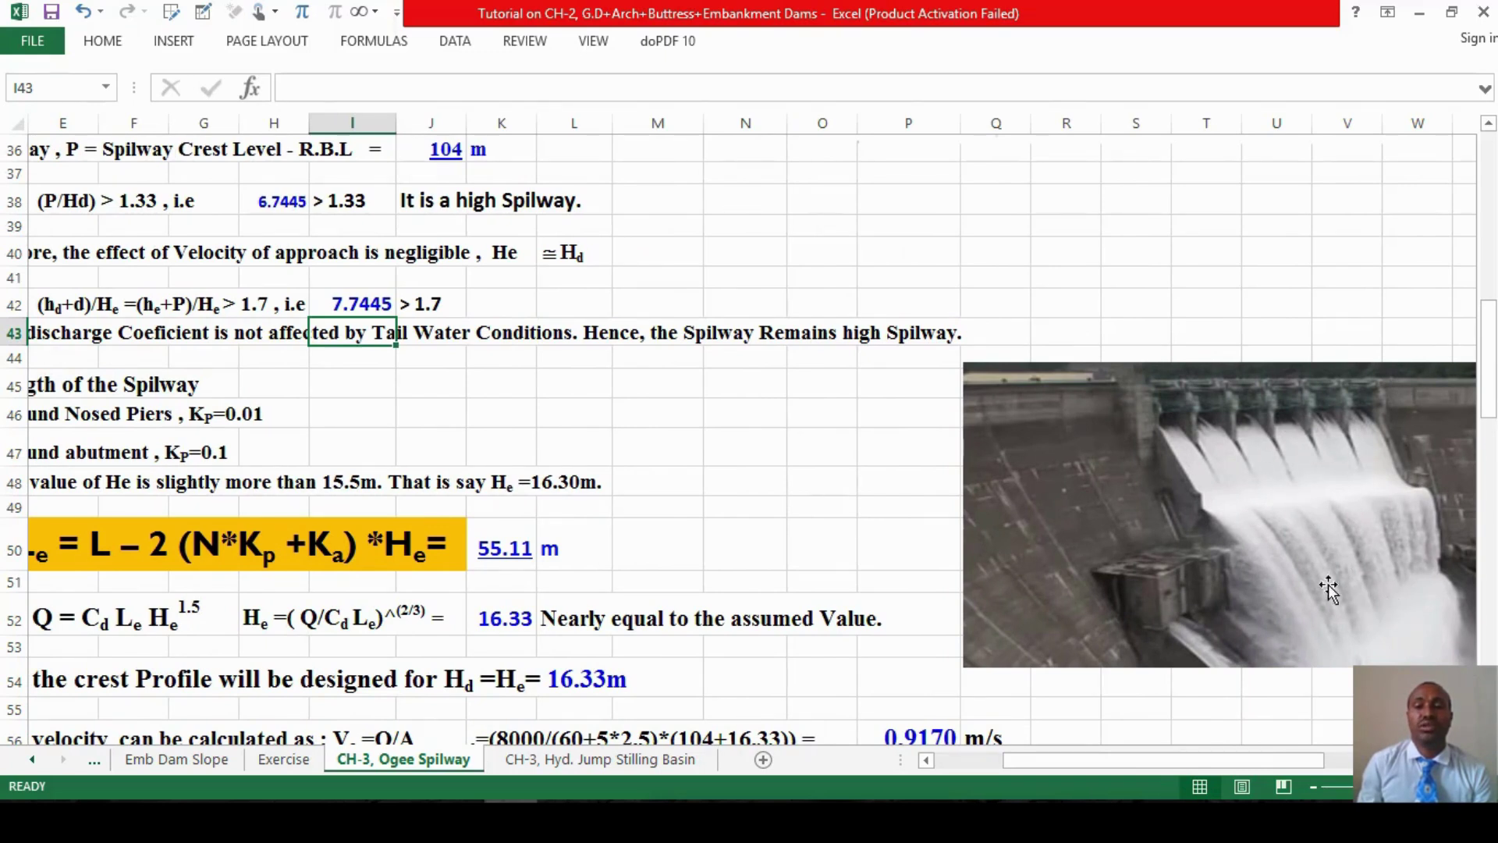
pyautogui.moveTo(1149, 763); pyautogui.dragTo(1015, 759)
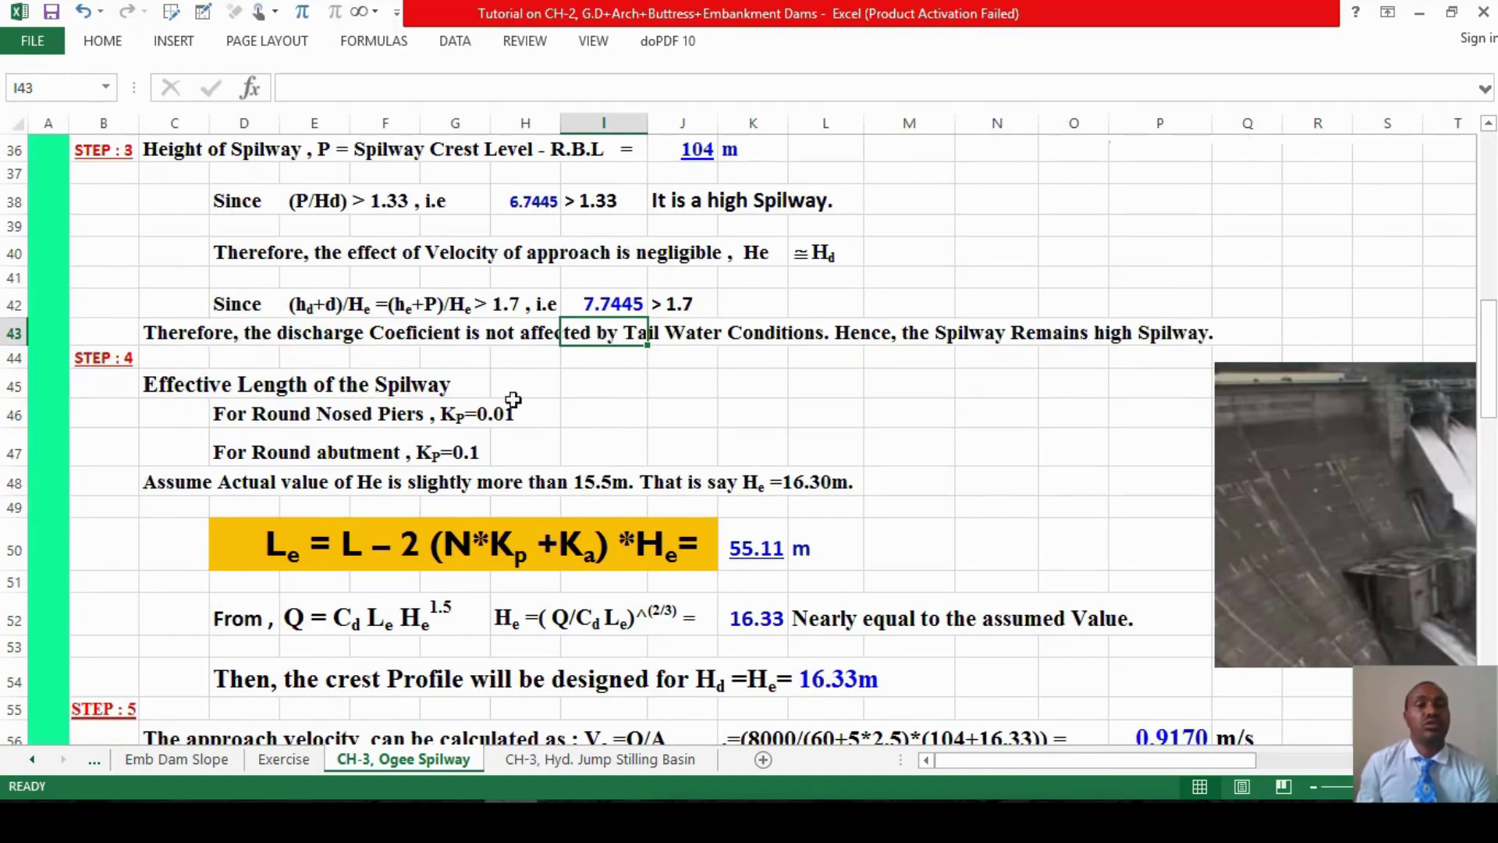